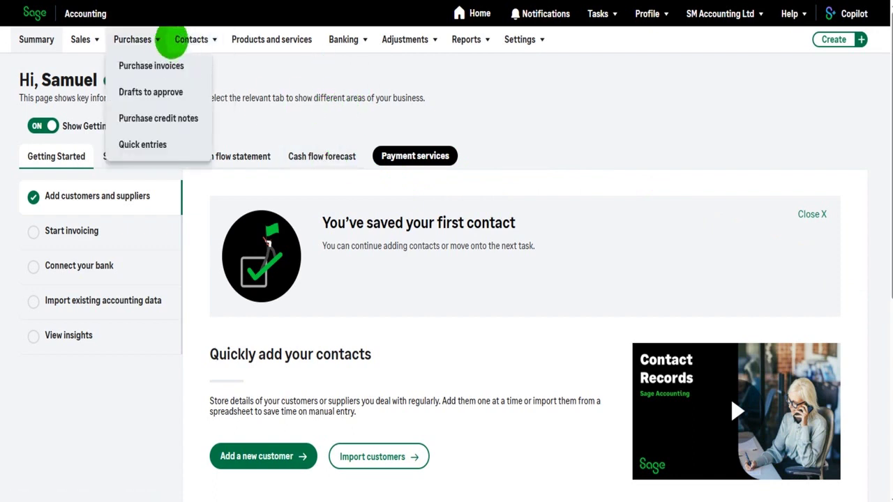
Show the full contacts list
{"action": "mouse_move", "coordinate": [189, 39]}
{"action": "left_click", "coordinate": [187, 39]}
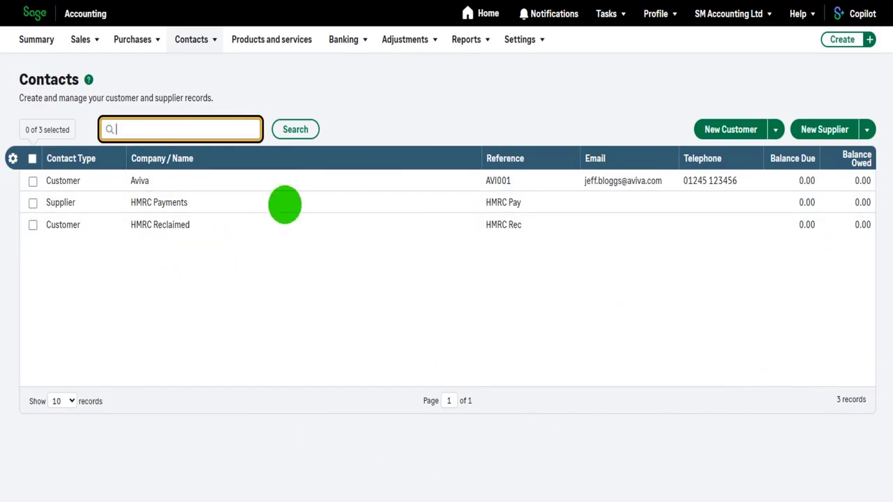
{"action": "left_click", "coordinate": [193, 40]}
{"action": "left_click", "coordinate": [198, 66]}
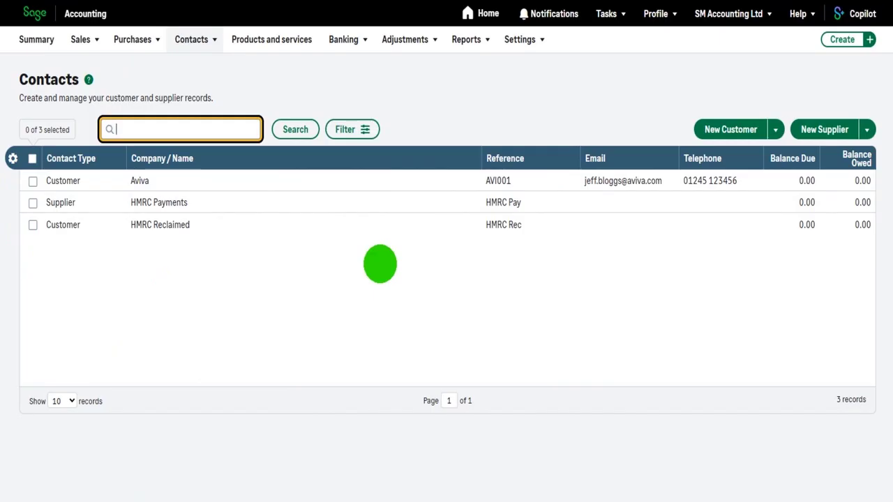
Filter contacts to customers only, then suppliers only, then back to customers
{"action": "mouse_move", "coordinate": [205, 47]}
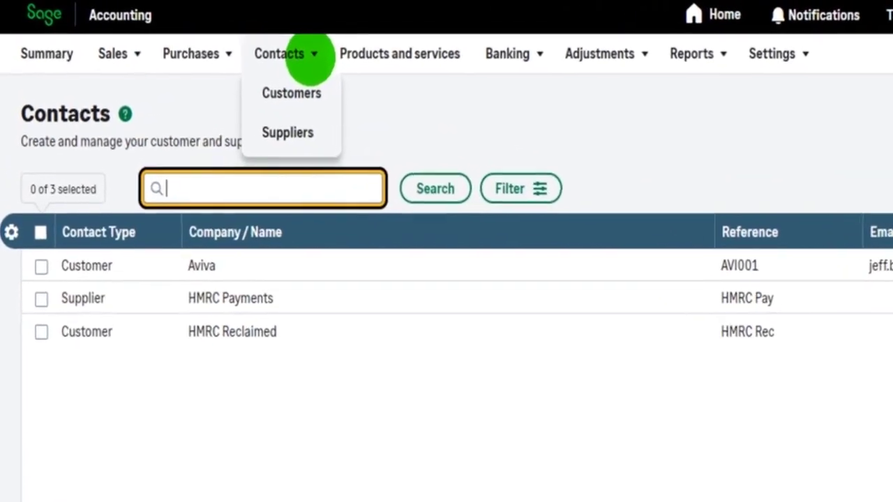
{"action": "left_click", "coordinate": [324, 104]}
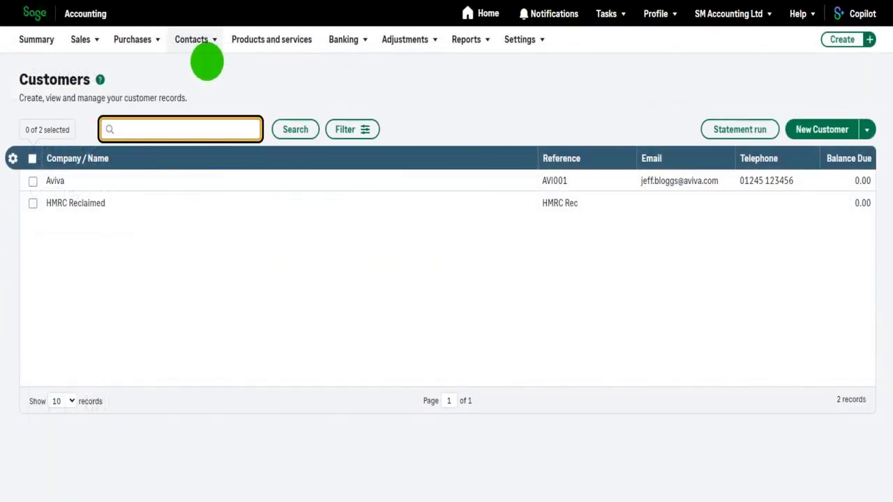
{"action": "left_click", "coordinate": [198, 92]}
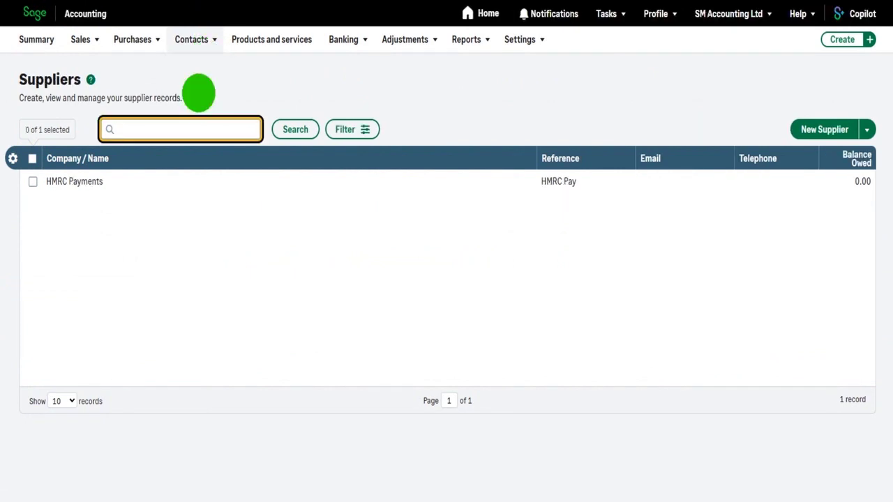
{"action": "mouse_move", "coordinate": [183, 41]}
{"action": "left_click", "coordinate": [189, 63]}
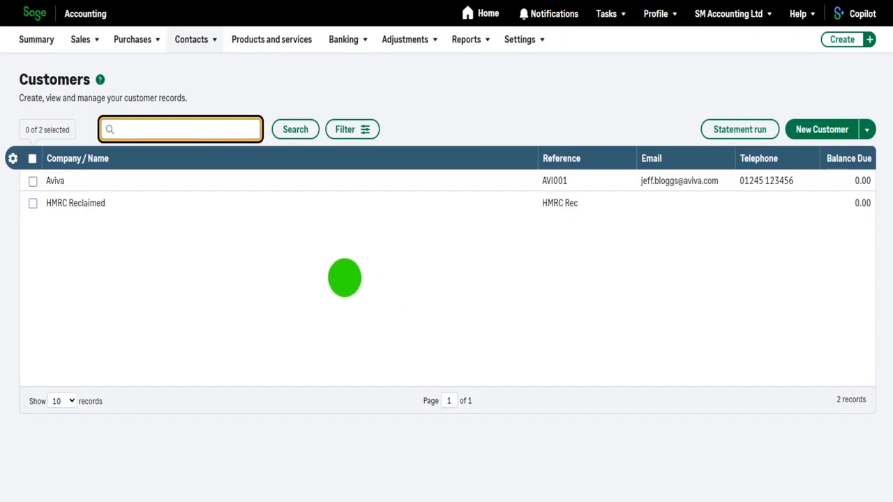
{"action": "left_click_drag", "start_coordinate": [20, 98], "coordinate": [179, 97]}
{"action": "left_click", "coordinate": [201, 98]}
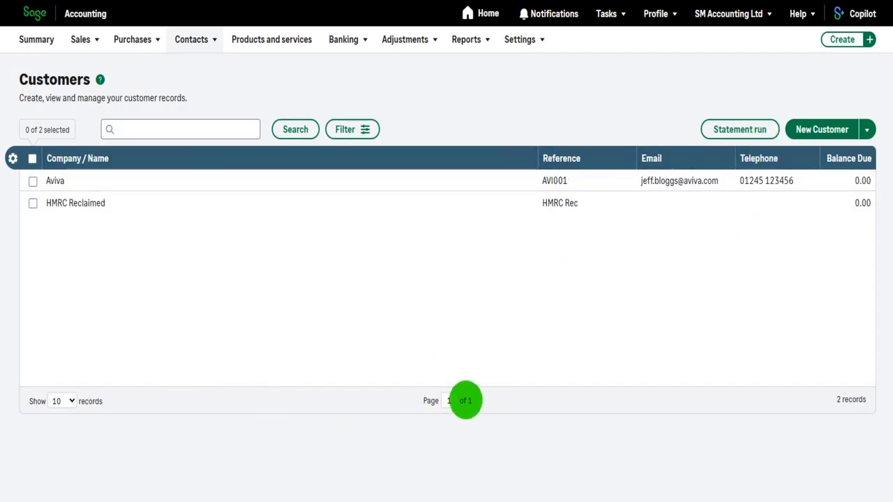
{"action": "left_click", "coordinate": [72, 402]}
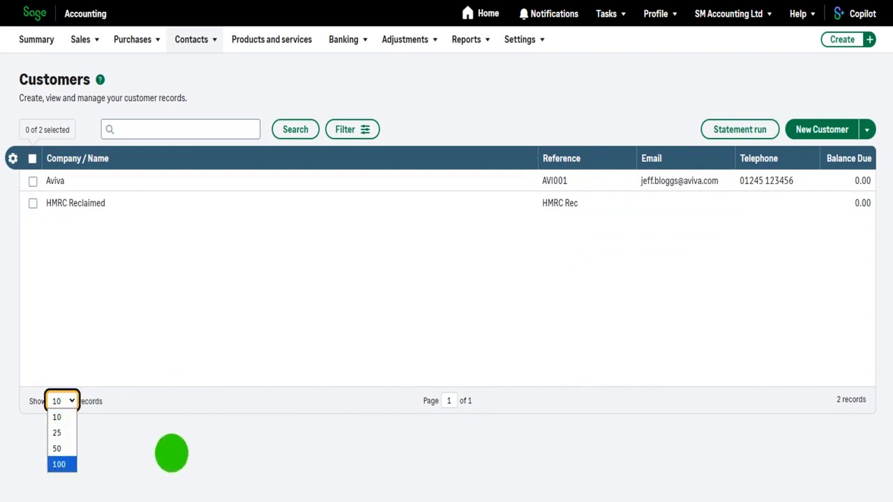
{"action": "left_click", "coordinate": [171, 453]}
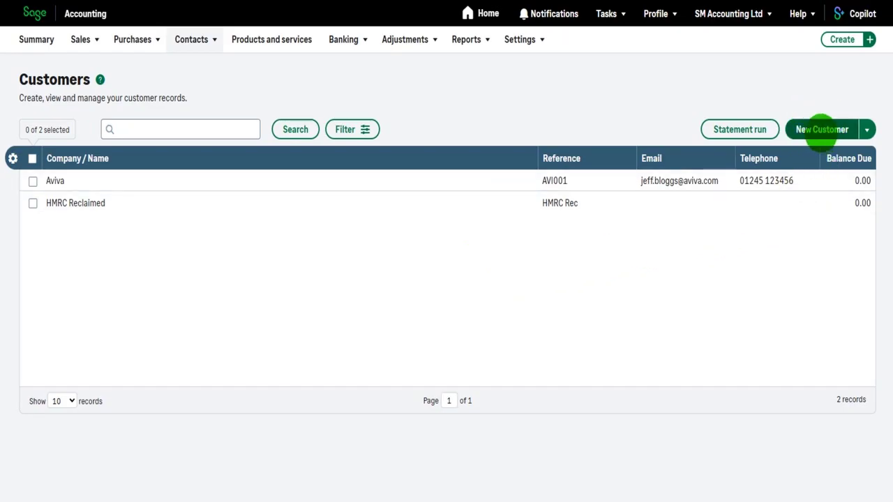
Start a new customer named Example Customer Ltd with a contact name and reference EXA001
{"action": "left_click", "coordinate": [822, 130]}
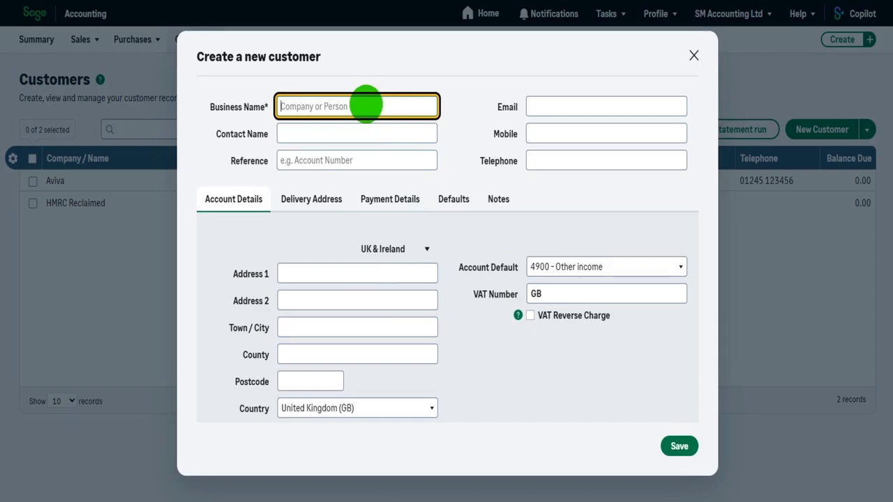
{"action": "type", "text": "Example Customer Ltd"}
{"action": "key", "text": "Tab"}
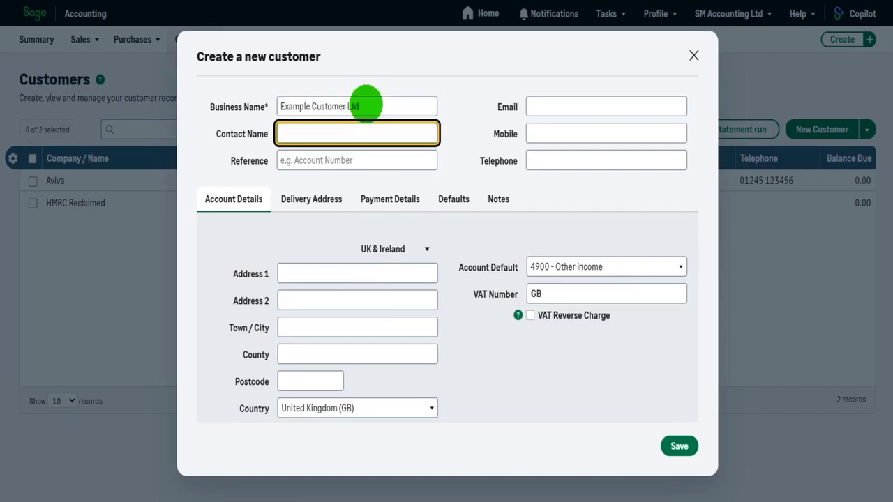
{"action": "type", "text": "Joe Bloggs"}
{"action": "key", "text": "Tab"}
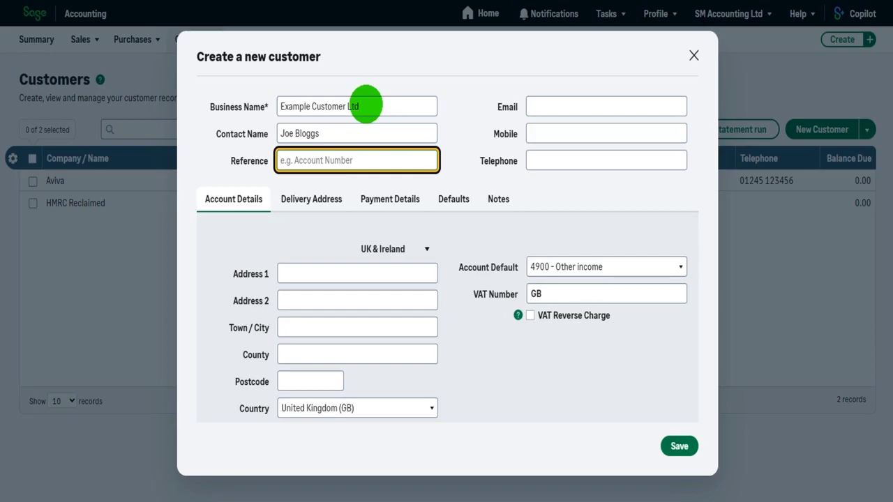
{"action": "type", "text": "E"}
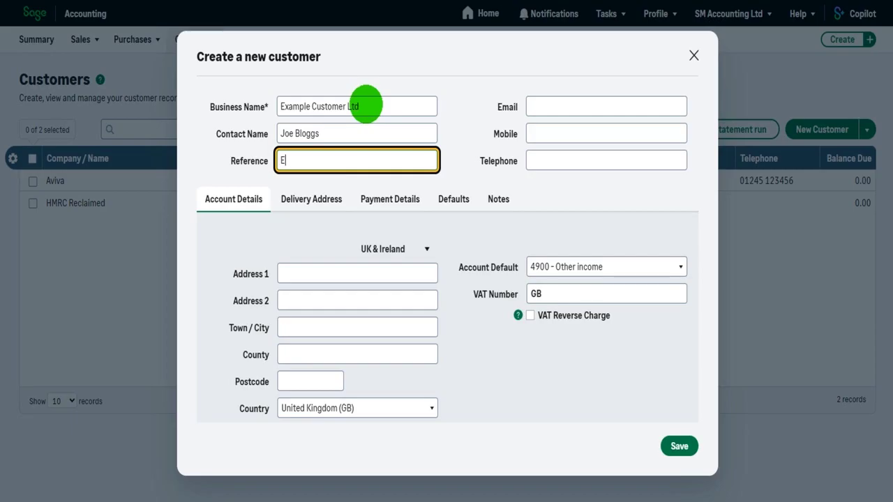
{"action": "type", "text": "XA001"}
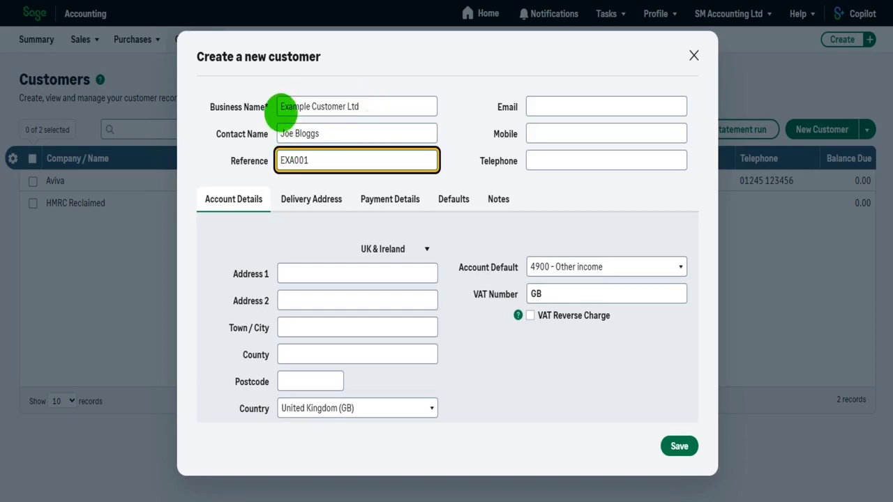
Review the business name and reference entries on the new-customer form
{"action": "left_click", "coordinate": [284, 105]}
{"action": "left_click", "coordinate": [368, 106]}
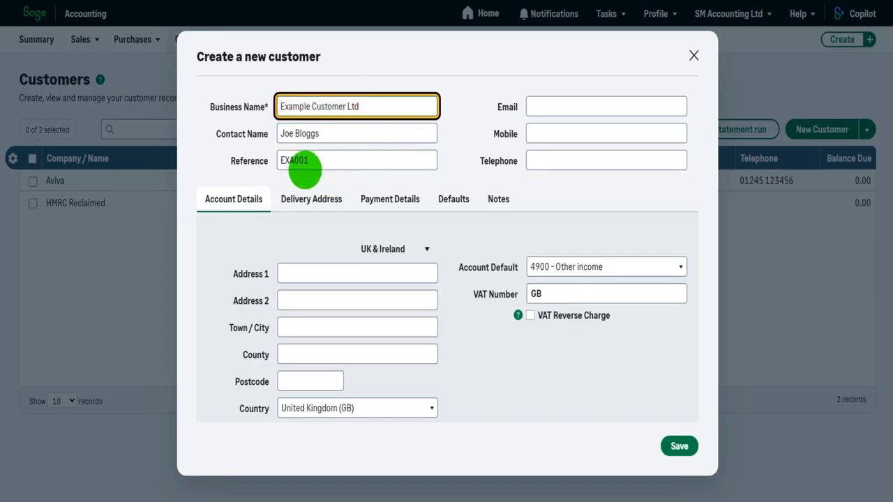
{"action": "left_click", "coordinate": [309, 160]}
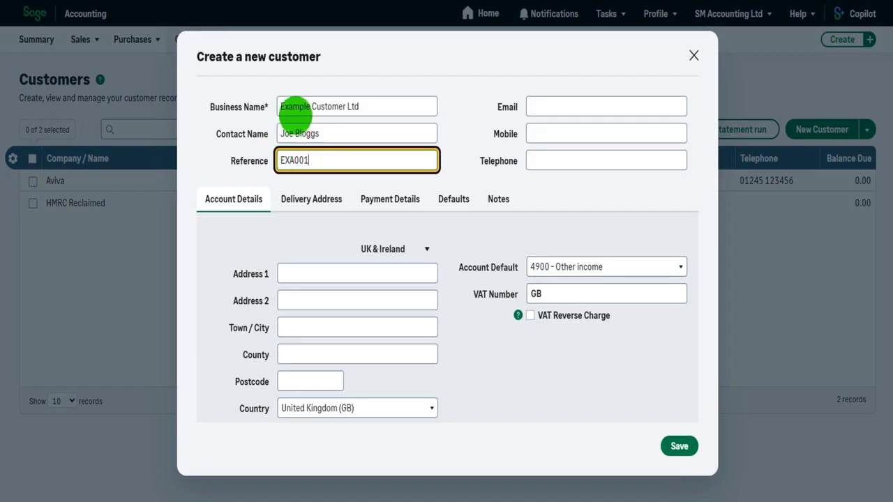
{"action": "left_click_drag", "start_coordinate": [282, 106], "coordinate": [294, 106]}
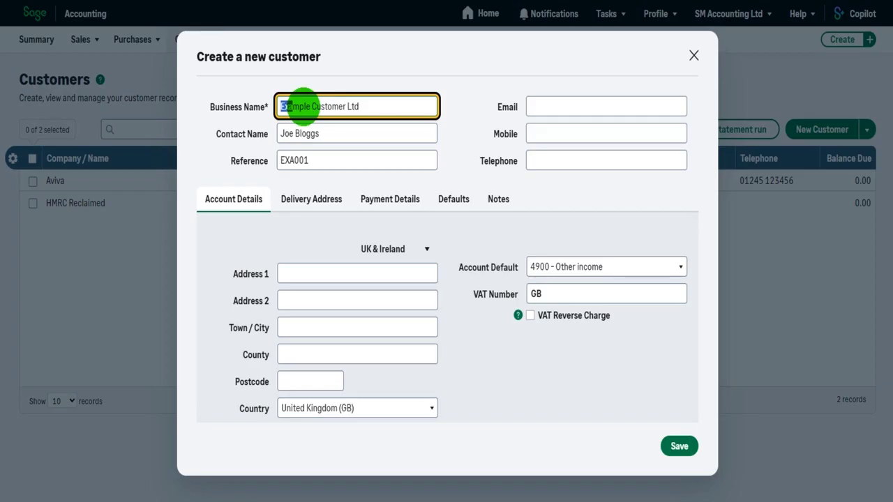
{"action": "left_click", "coordinate": [325, 160]}
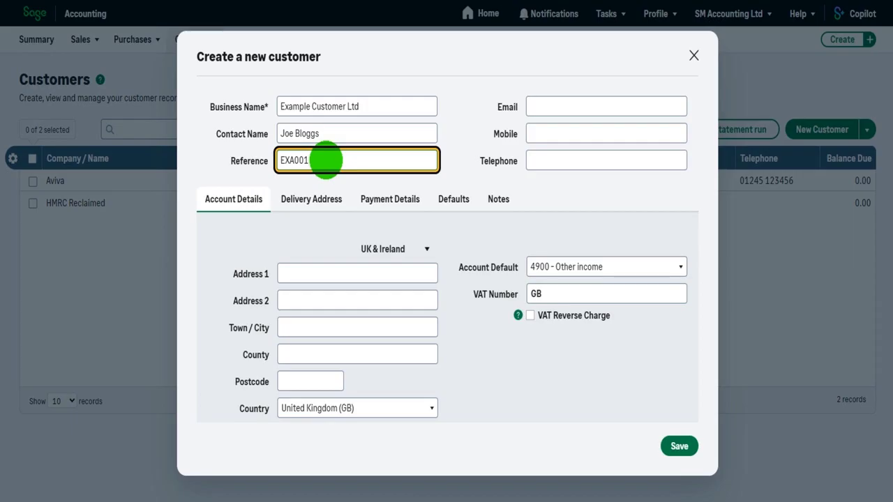
{"action": "left_click", "coordinate": [604, 105]}
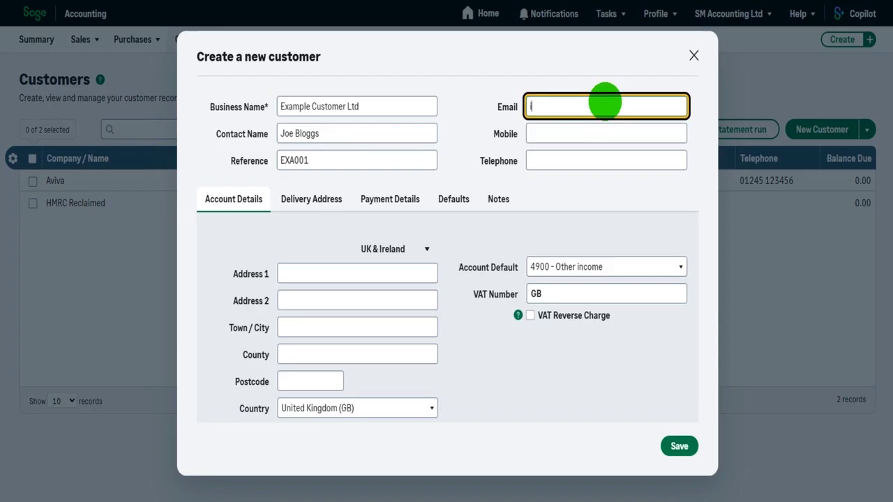
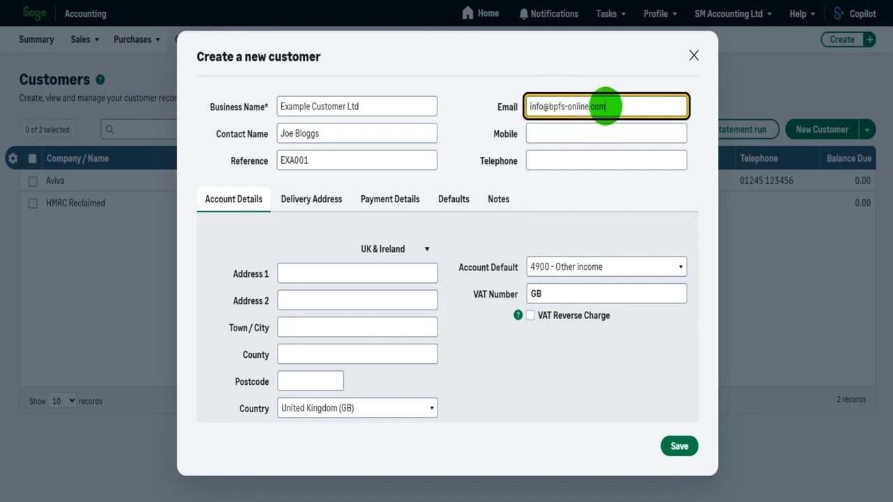
Enter the customer's e-mail address, mobile number and landline telephone number
{"action": "left_click", "coordinate": [583, 134]}
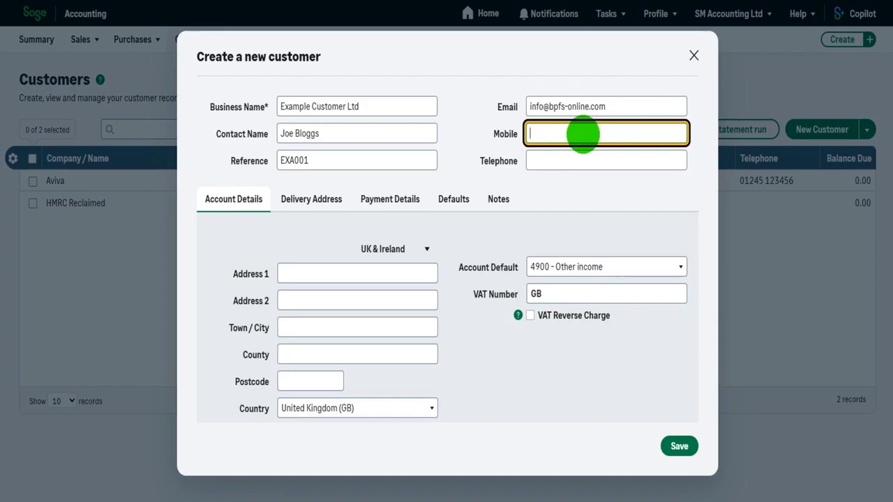
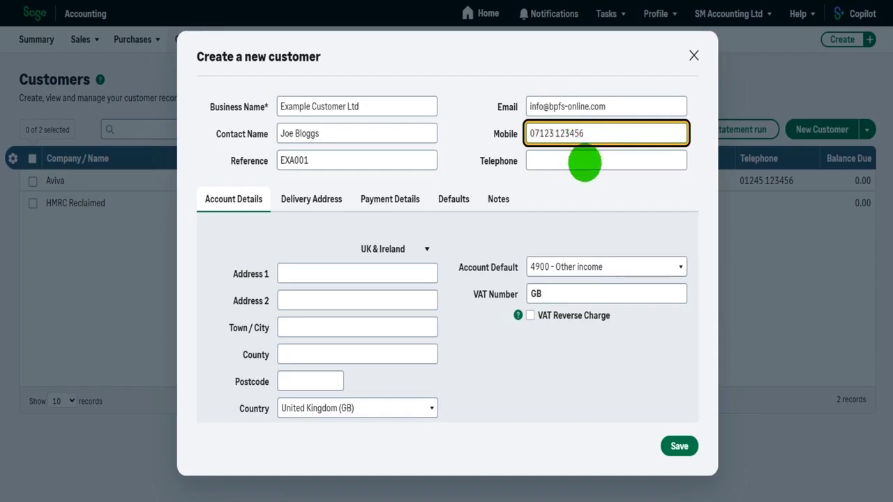
{"action": "left_click", "coordinate": [583, 161]}
{"action": "type", "text": "0"}
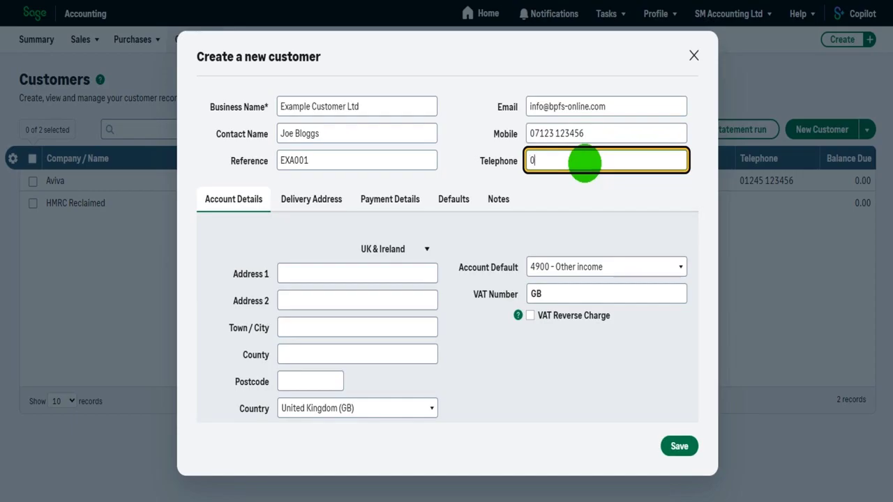
{"action": "type", "text": "1234 123456"}
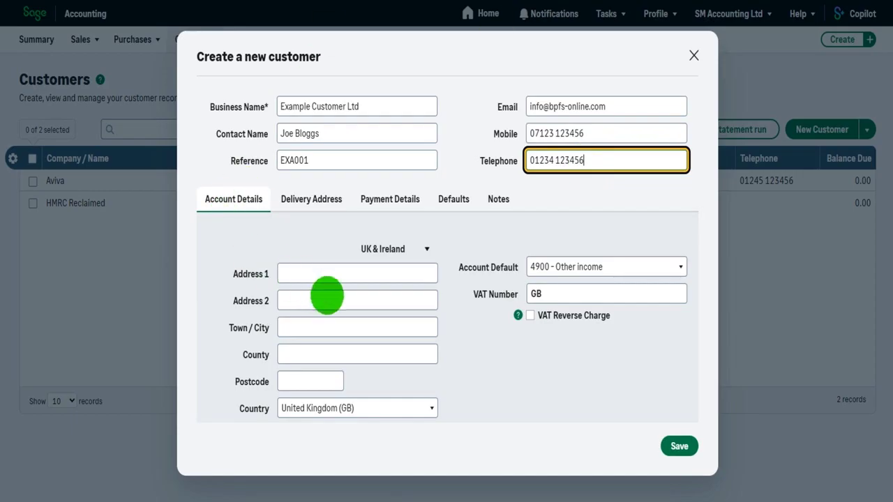
Fill in the invoice address's first line, town, county and postcode, leaving line two empty
{"action": "left_click", "coordinate": [347, 278]}
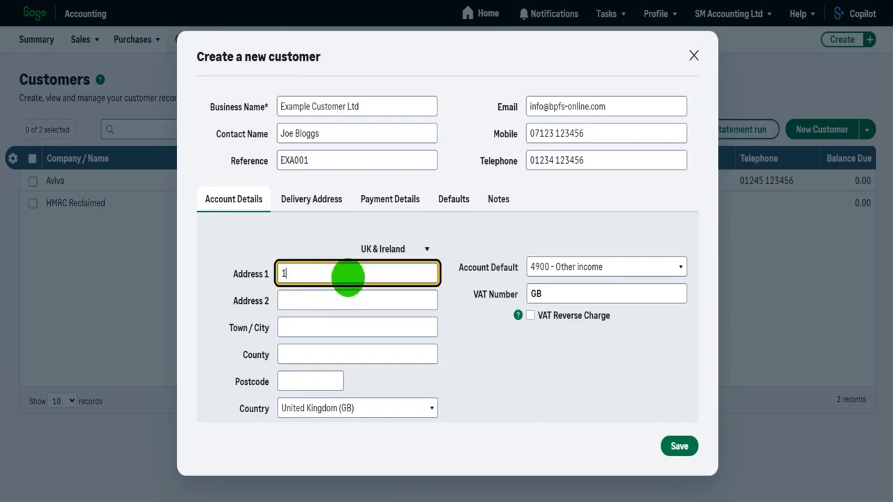
{"action": "type", "text": "123 Example Street"}
{"action": "key", "text": "Tab"}
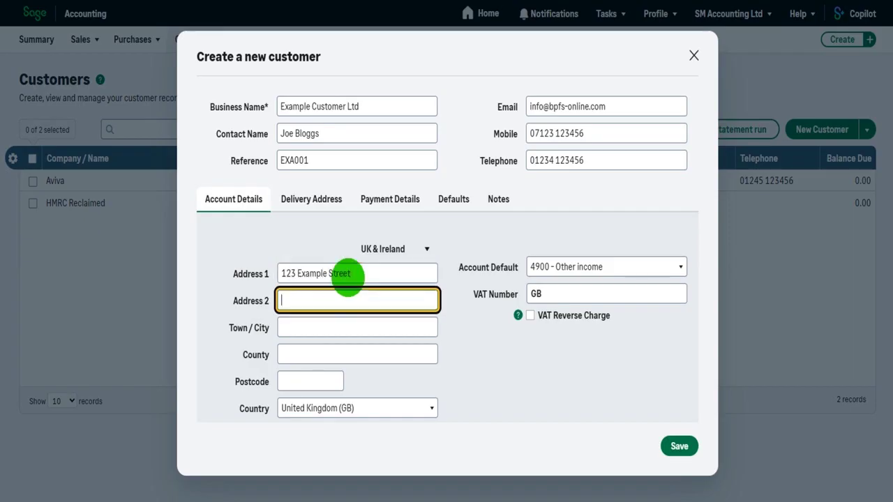
{"action": "key", "text": "Tab"}
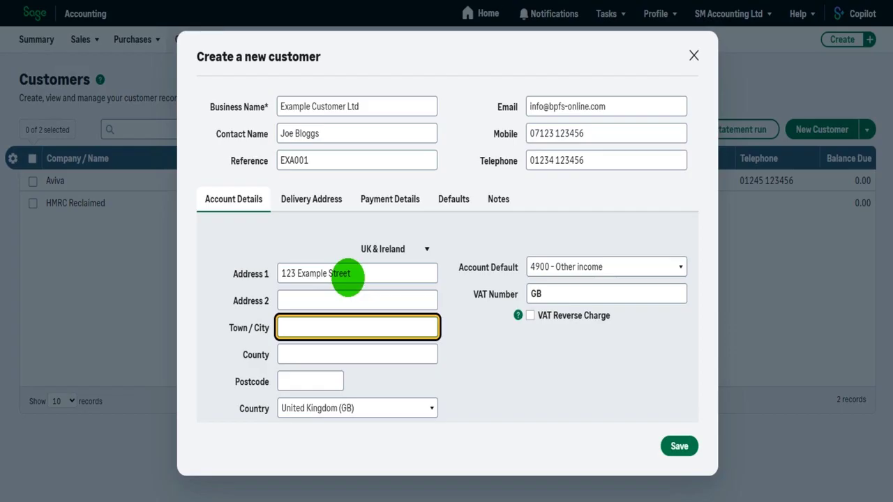
{"action": "type", "text": "Example Town"}
{"action": "key", "text": "Tab"}
{"action": "type", "text": "E"}
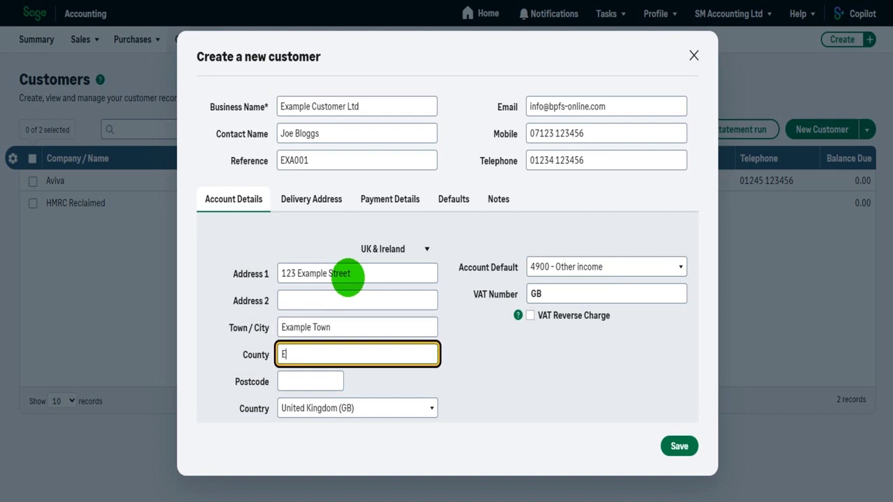
{"action": "type", "text": "xample County"}
{"action": "key", "text": "Tab"}
{"action": "type", "text": "EX"}
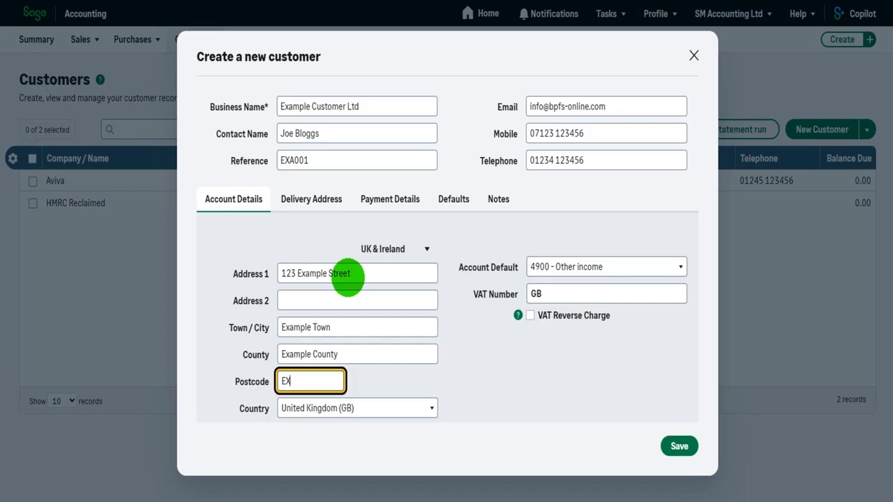
{"action": "type", "text": "11 1AW"}
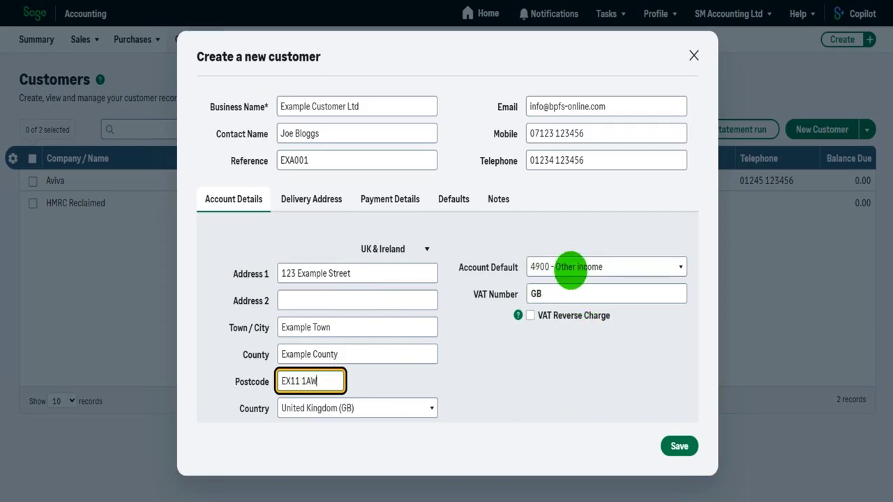
{"action": "left_click", "coordinate": [679, 267]}
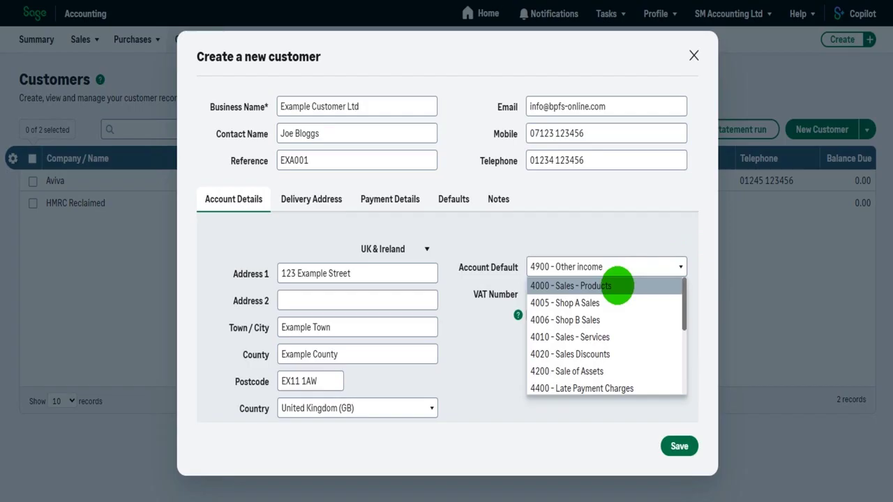
Choose 4000 - Sales - Products as the default account, leaving the VAT number at GB
{"action": "left_click", "coordinate": [618, 286]}
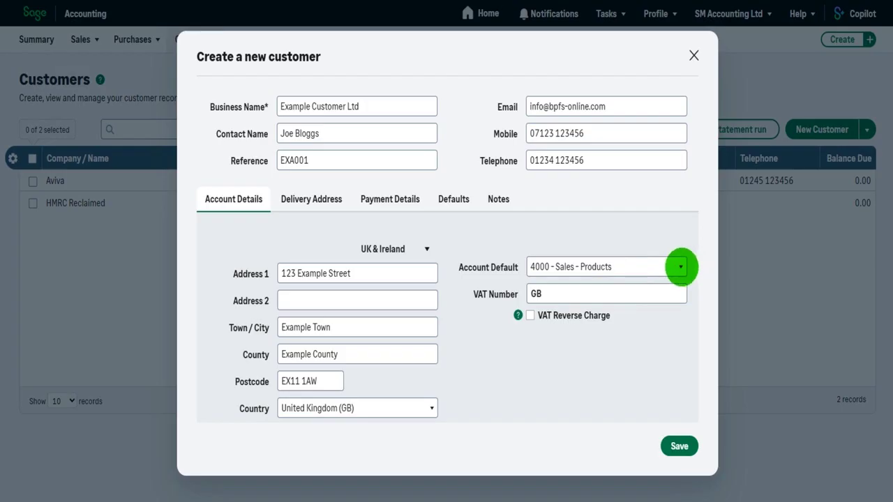
{"action": "left_click", "coordinate": [680, 267]}
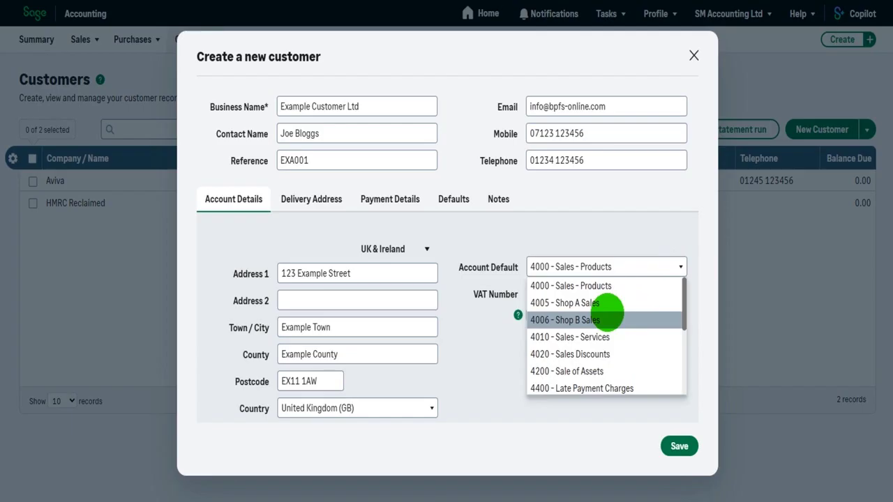
{"action": "left_click", "coordinate": [486, 353]}
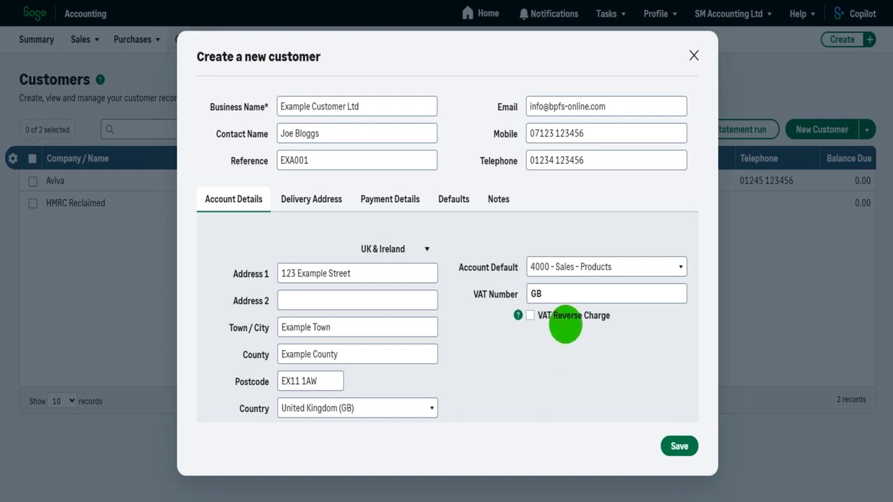
{"action": "left_click", "coordinate": [566, 294]}
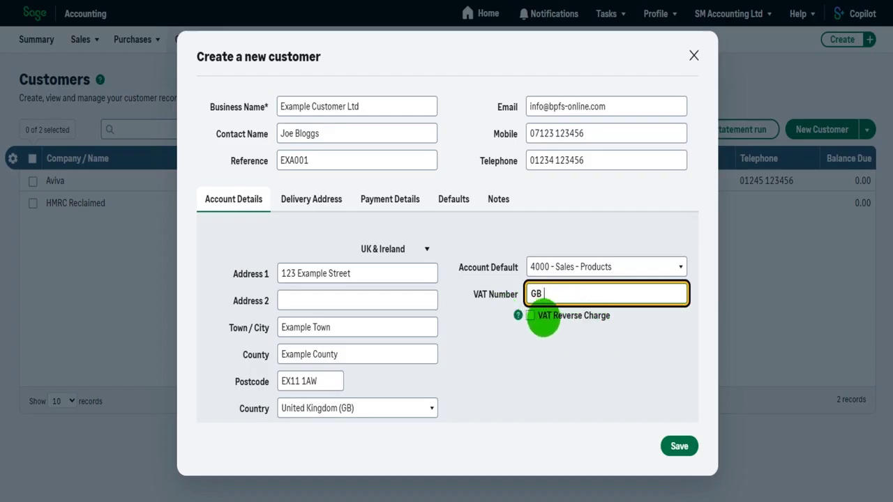
{"action": "left_click", "coordinate": [541, 365]}
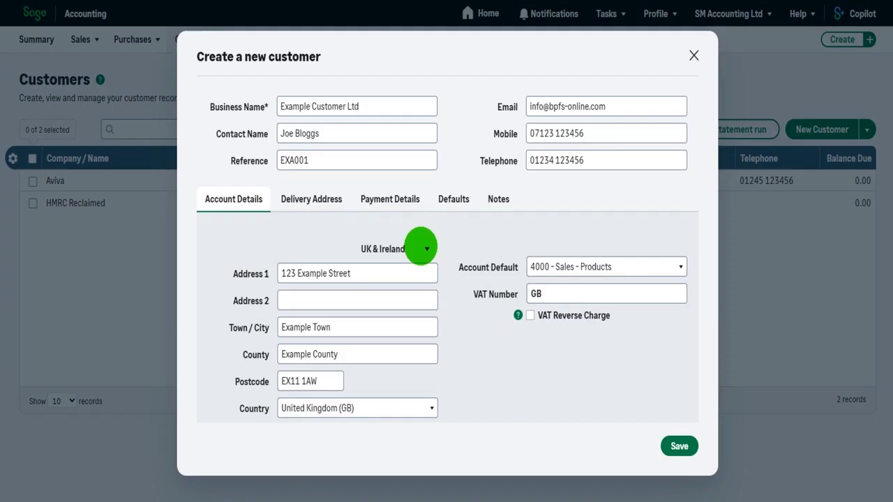
Switch the address region to Canada to view its Province list, then back to UK & Ireland
{"action": "left_click", "coordinate": [422, 248]}
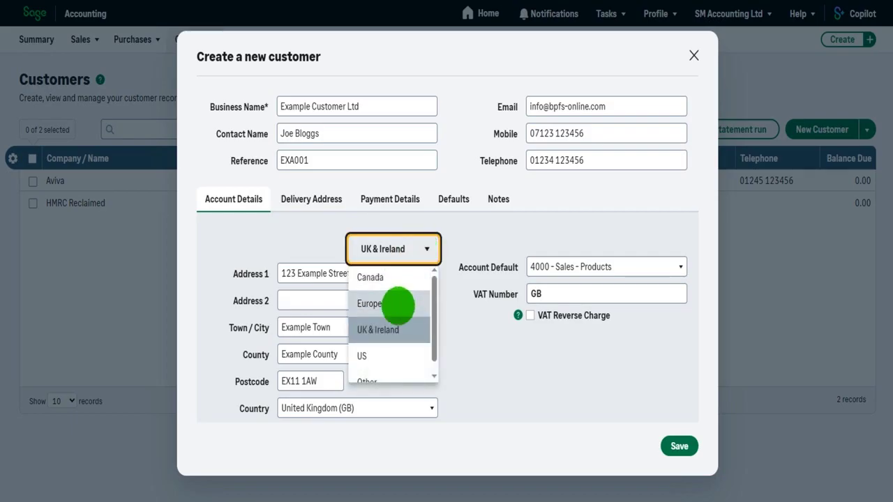
{"action": "scroll", "coordinate": [388, 335], "scroll_direction": "down", "scroll_amount": 1}
{"action": "scroll", "coordinate": [391, 349], "scroll_direction": "up", "scroll_amount": 1}
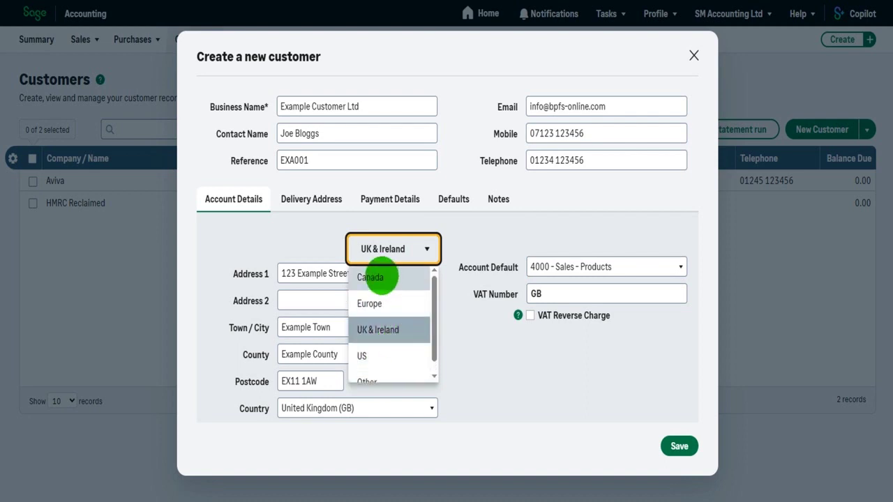
{"action": "left_click", "coordinate": [380, 277]}
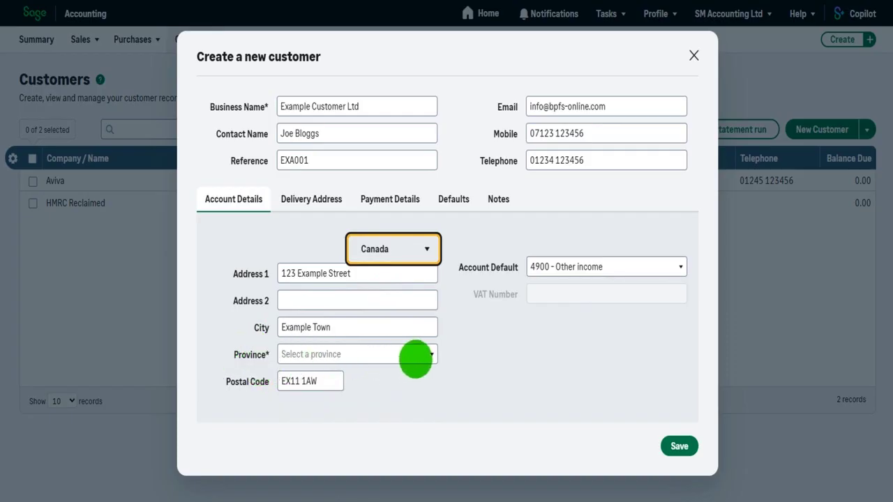
{"action": "left_click", "coordinate": [431, 353]}
{"action": "scroll", "coordinate": [379, 426], "scroll_direction": "down", "scroll_amount": 3}
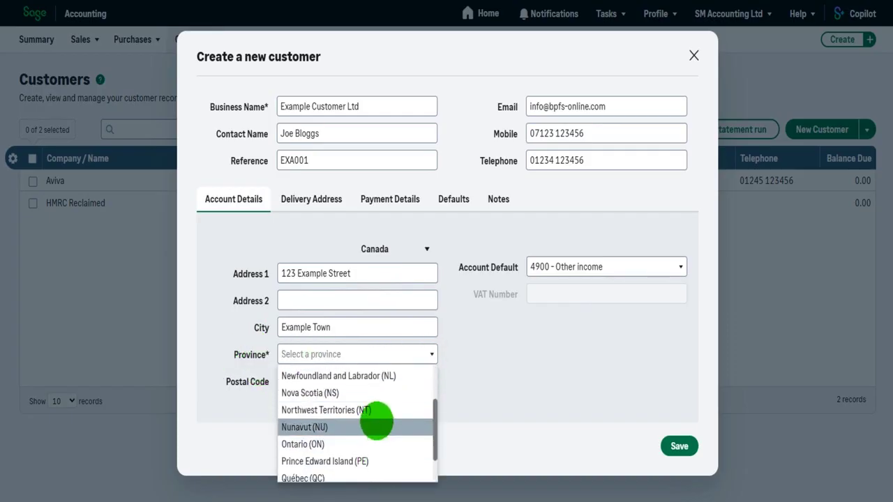
{"action": "scroll", "coordinate": [379, 421], "scroll_direction": "down", "scroll_amount": 1}
{"action": "left_click", "coordinate": [531, 362]}
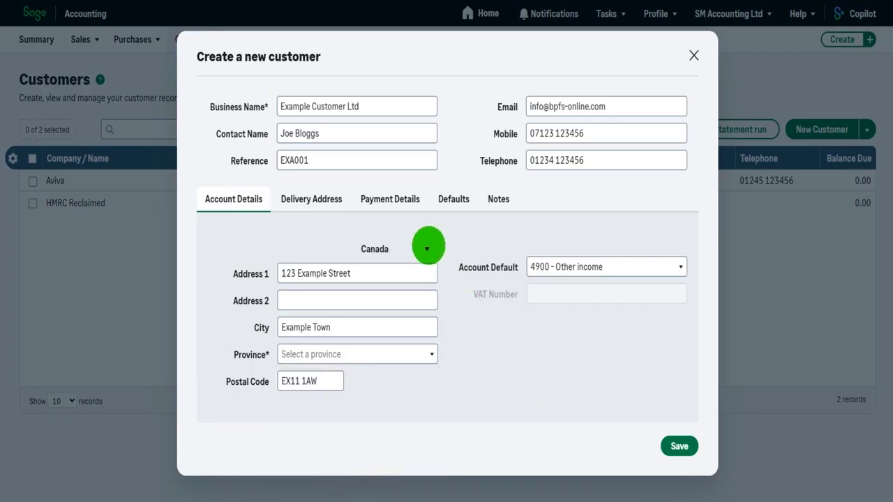
{"action": "left_click", "coordinate": [427, 248]}
{"action": "left_click", "coordinate": [394, 326]}
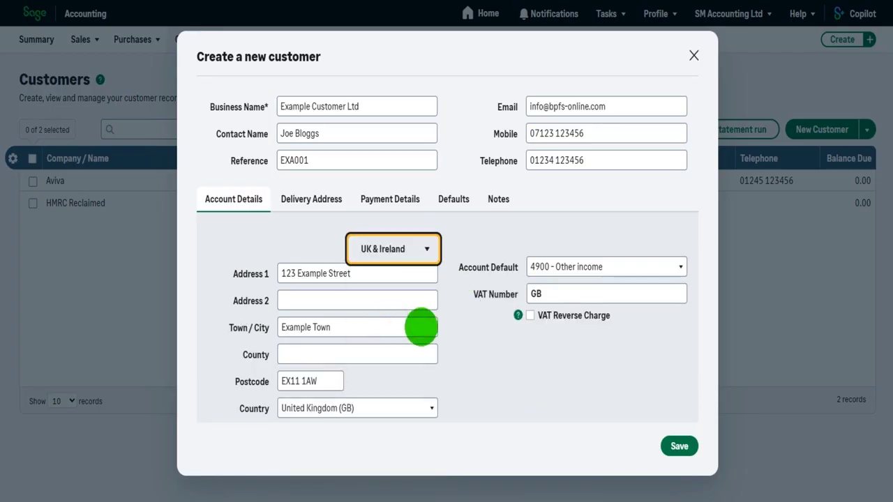
{"action": "left_click", "coordinate": [336, 352]}
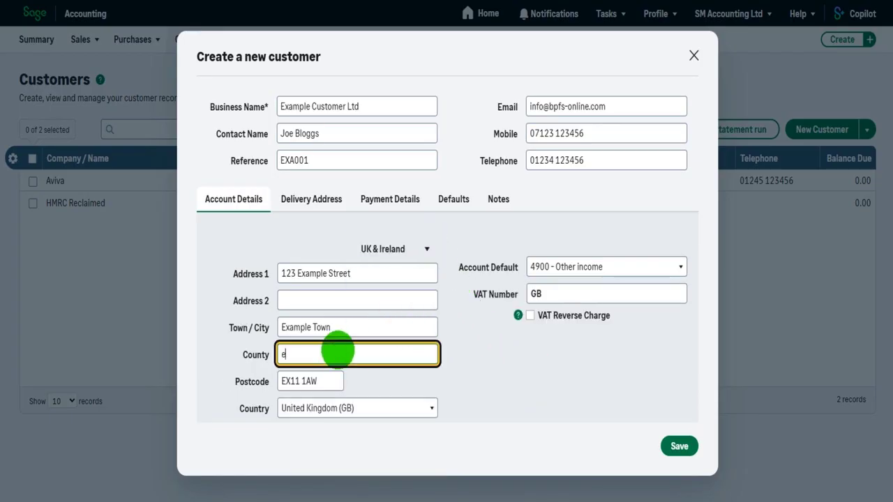
Retype 'Example County' in the County field after clearing a mistyped entry
{"action": "type", "text": "XAMPLE"}
{"action": "key", "text": "BackSpace"}
{"action": "key", "text": "BackSpace"}
{"action": "key", "text": "BackSpace"}
{"action": "key", "text": "BackSpace"}
{"action": "key", "text": "BackSpace"}
{"action": "key", "text": "BackSpace"}
{"action": "key", "text": "BackSpace"}
{"action": "type", "text": "Example County"}
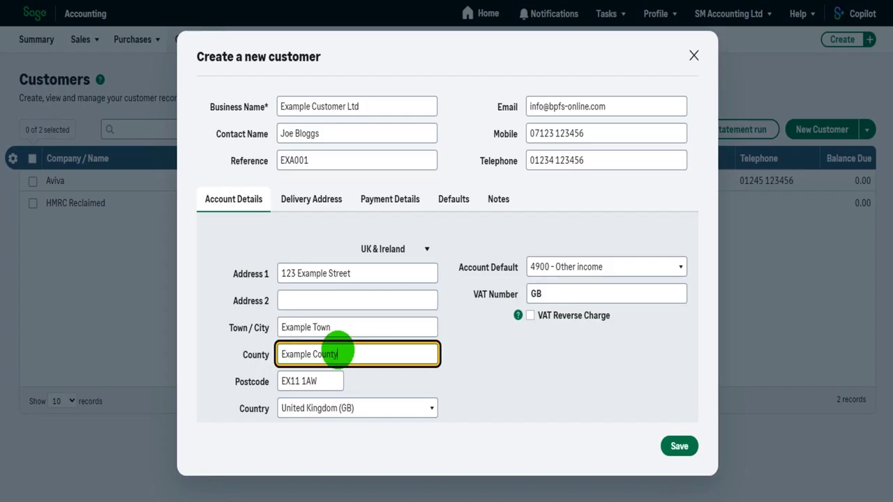
{"action": "left_click", "coordinate": [465, 373]}
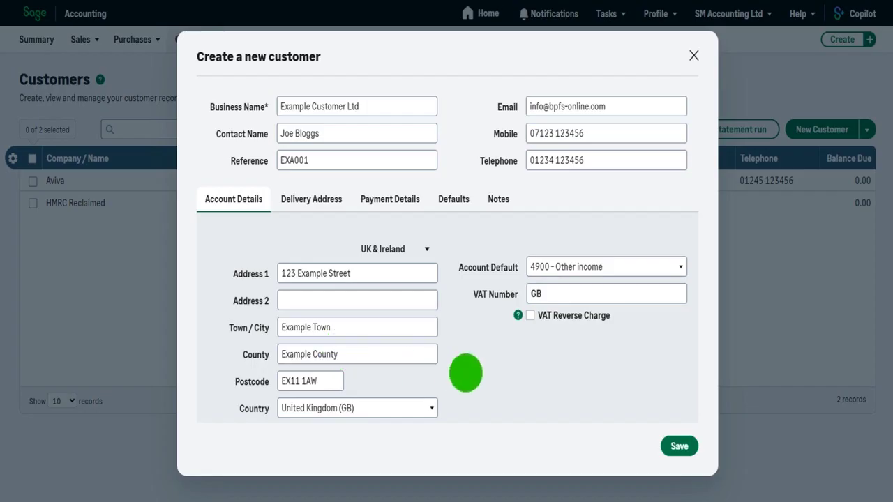
{"action": "triple_click", "coordinate": [361, 355]}
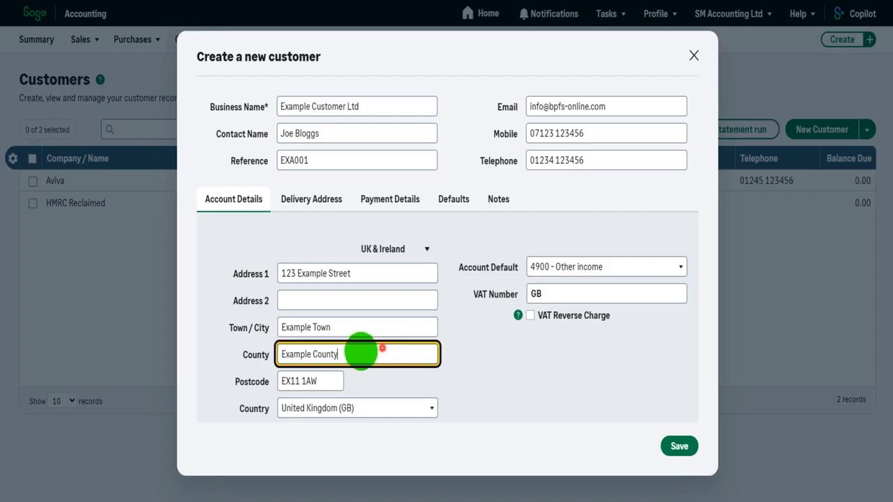
{"action": "left_click", "coordinate": [596, 373]}
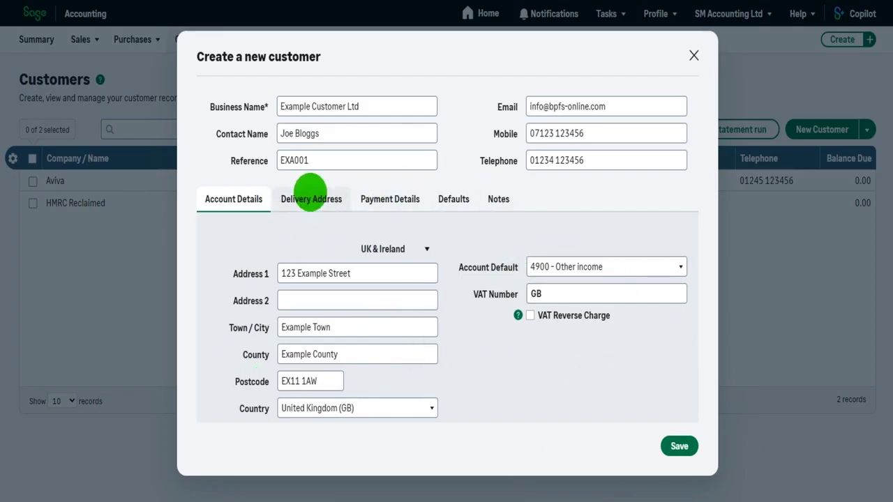
Toggle 'Same as Invoice address' off and back on in the Delivery Address settings
{"action": "left_click", "coordinate": [310, 194]}
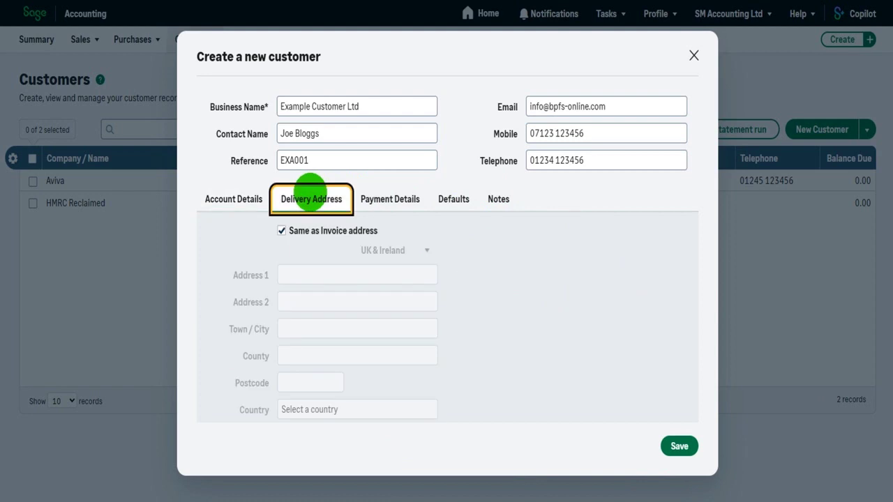
{"action": "left_click", "coordinate": [255, 203]}
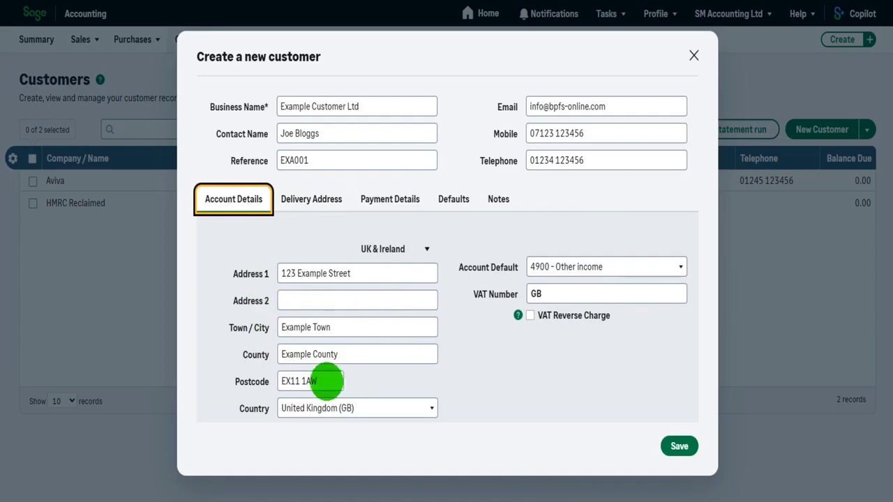
{"action": "left_click", "coordinate": [312, 200]}
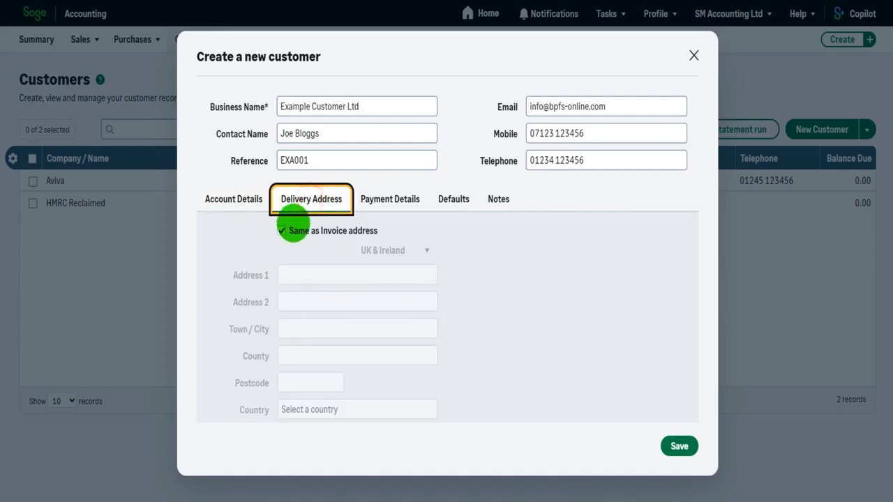
{"action": "left_click", "coordinate": [281, 231]}
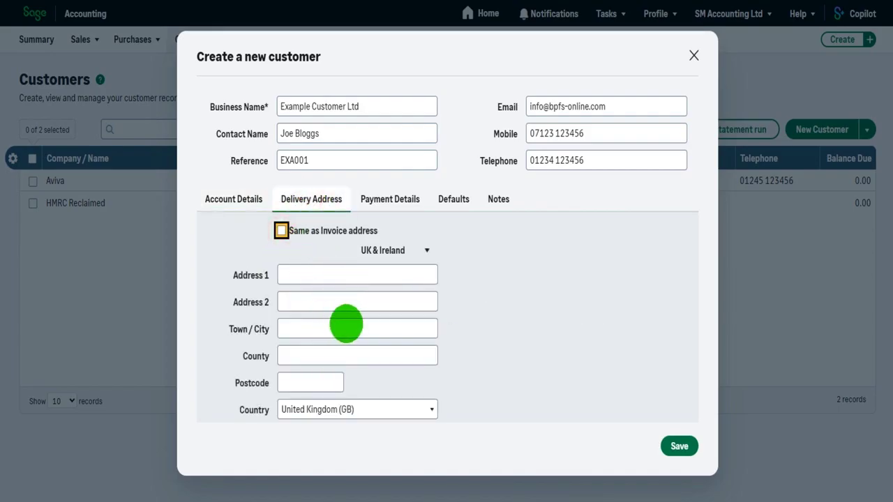
{"action": "left_click", "coordinate": [240, 199]}
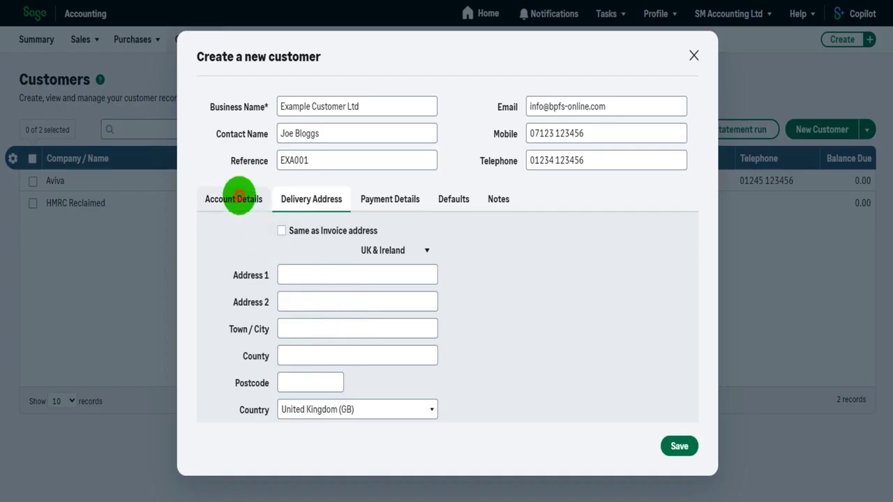
{"action": "left_click", "coordinate": [310, 200]}
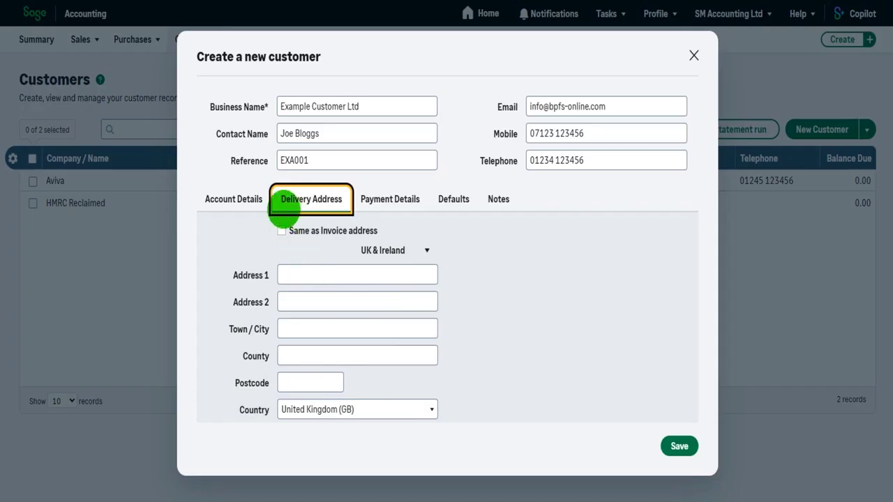
{"action": "left_click", "coordinate": [281, 231]}
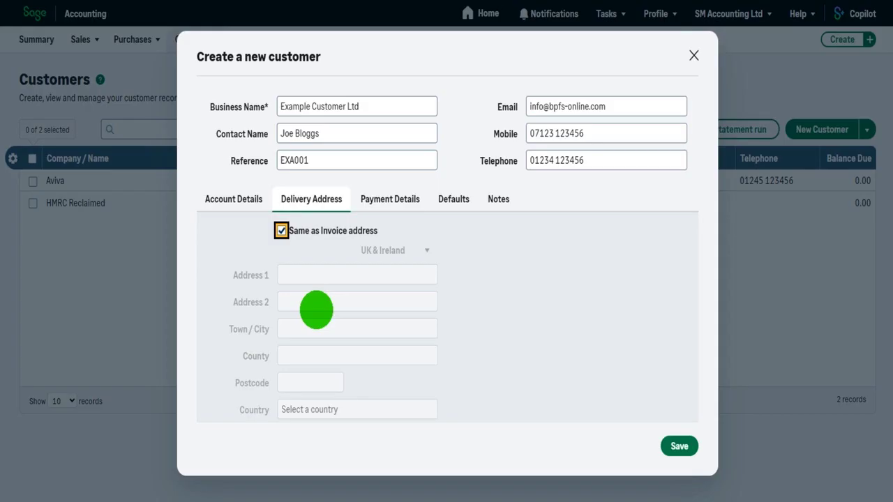
Recheck the delivery settings, leaving the delivery address the same as the invoice address
{"action": "left_click", "coordinate": [234, 204]}
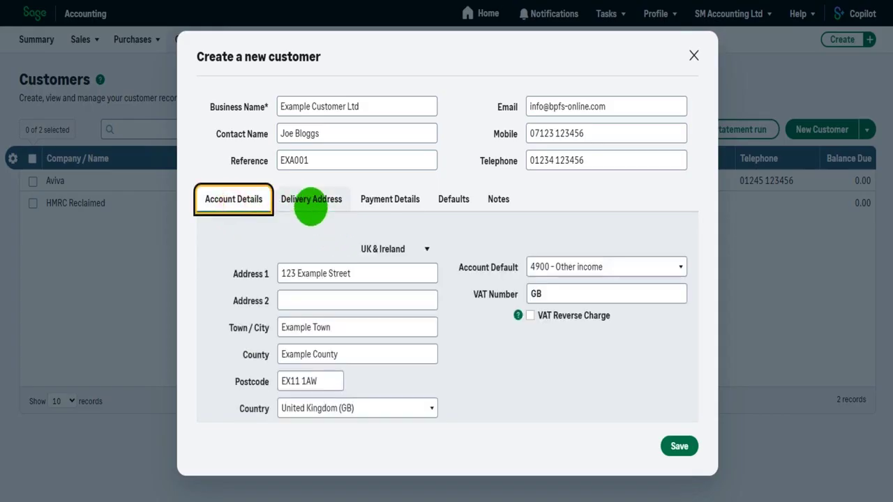
{"action": "left_click", "coordinate": [310, 208]}
{"action": "left_click", "coordinate": [226, 201]}
{"action": "left_click", "coordinate": [335, 195]}
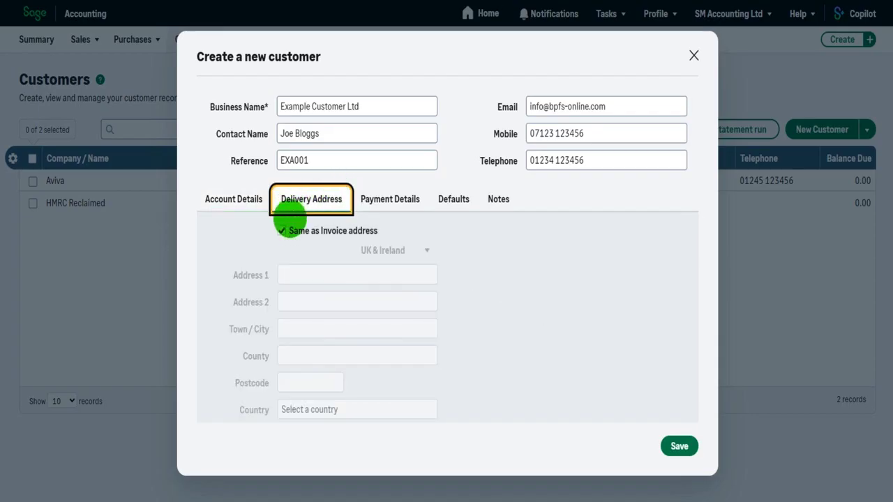
{"action": "left_click", "coordinate": [282, 230]}
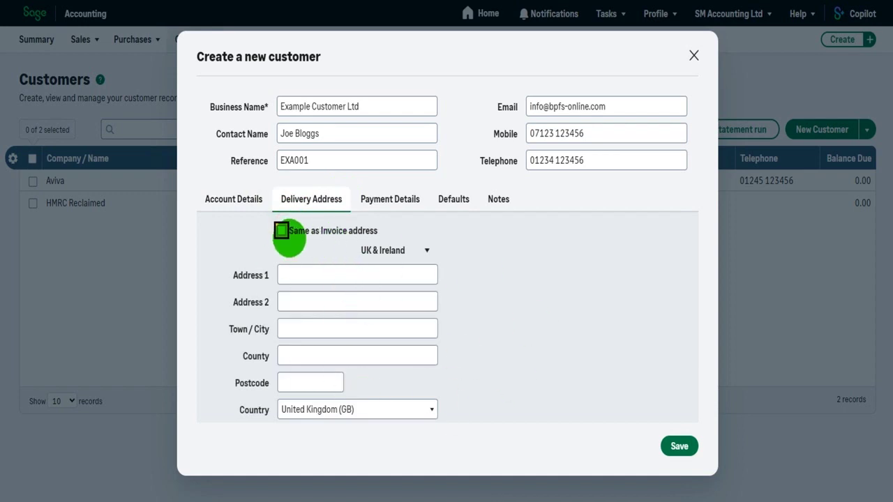
{"action": "left_click", "coordinate": [281, 230]}
{"action": "left_click", "coordinate": [393, 206]}
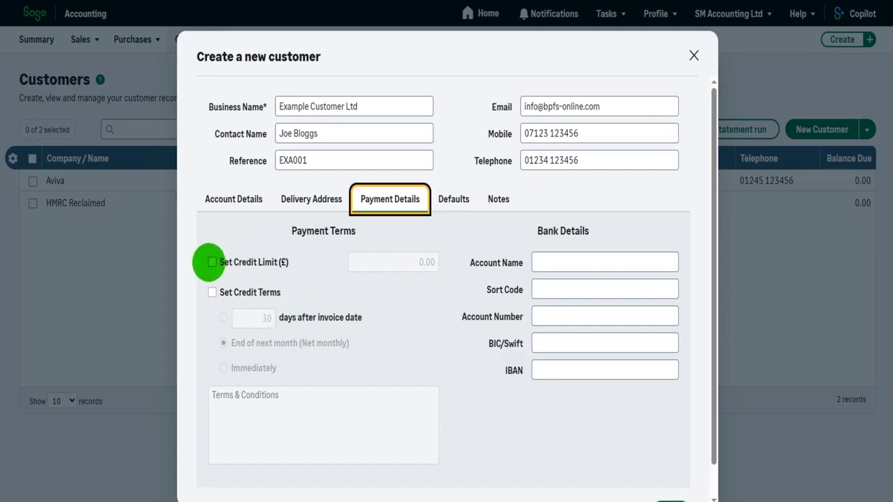
Turn on a credit limit of 5,550.00 for the customer
{"action": "left_click", "coordinate": [212, 262]}
{"action": "left_click", "coordinate": [381, 260]}
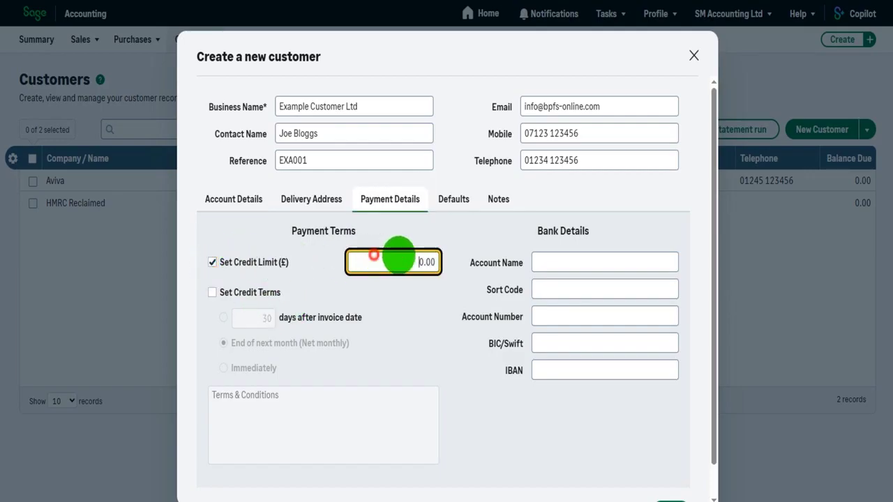
{"action": "type", "text": "5500"}
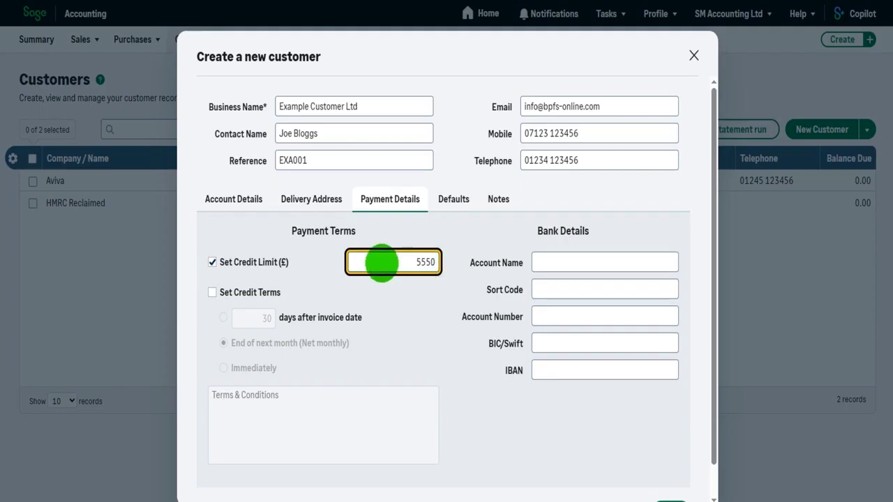
Set credit terms to 15 days after invoice date
{"action": "left_click", "coordinate": [232, 295]}
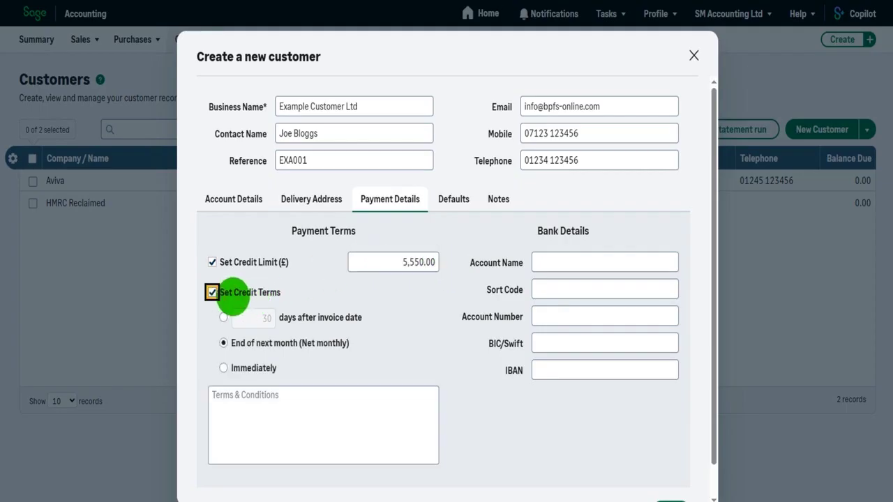
{"action": "left_click", "coordinate": [223, 368]}
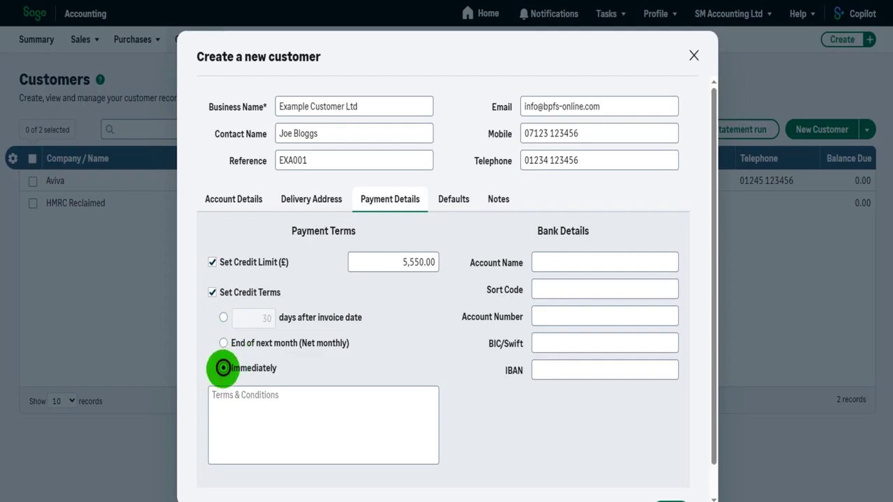
{"action": "left_click", "coordinate": [224, 343]}
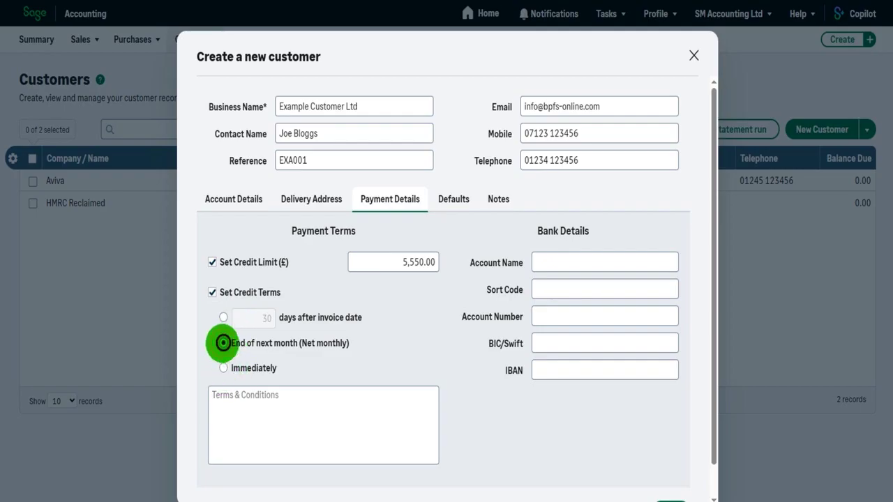
{"action": "left_click", "coordinate": [224, 317]}
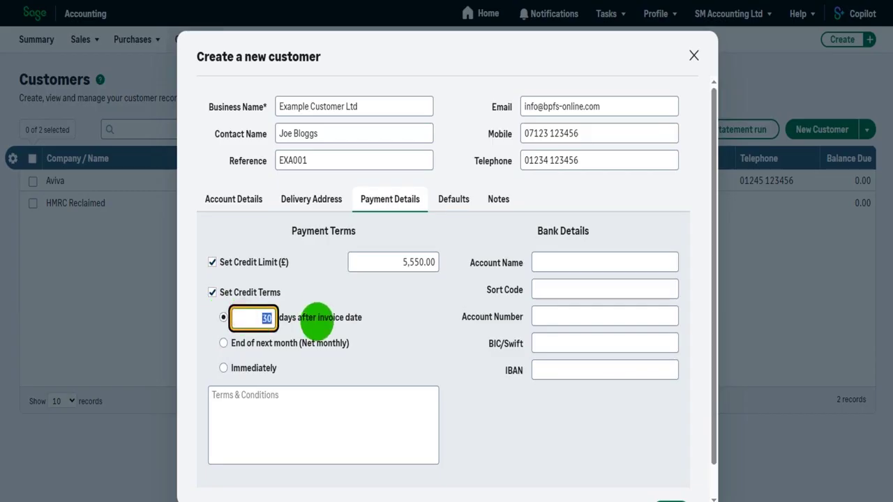
{"action": "type", "text": "15"}
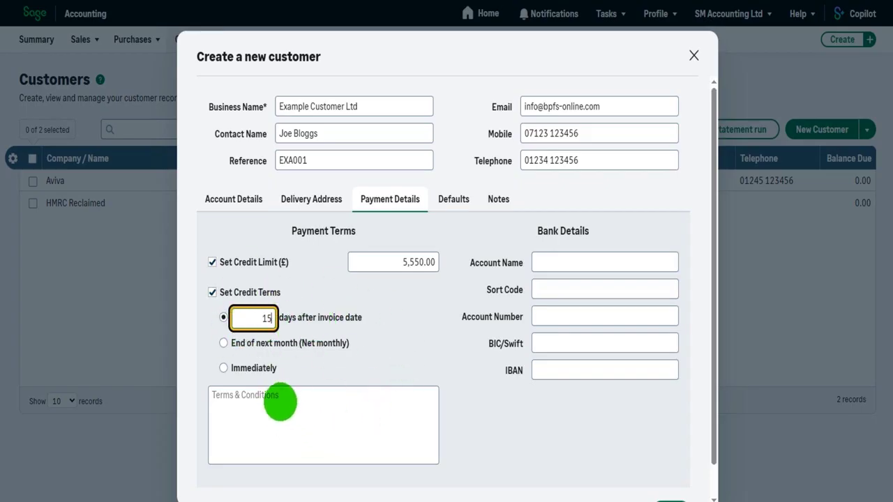
{"action": "left_click", "coordinate": [280, 401]}
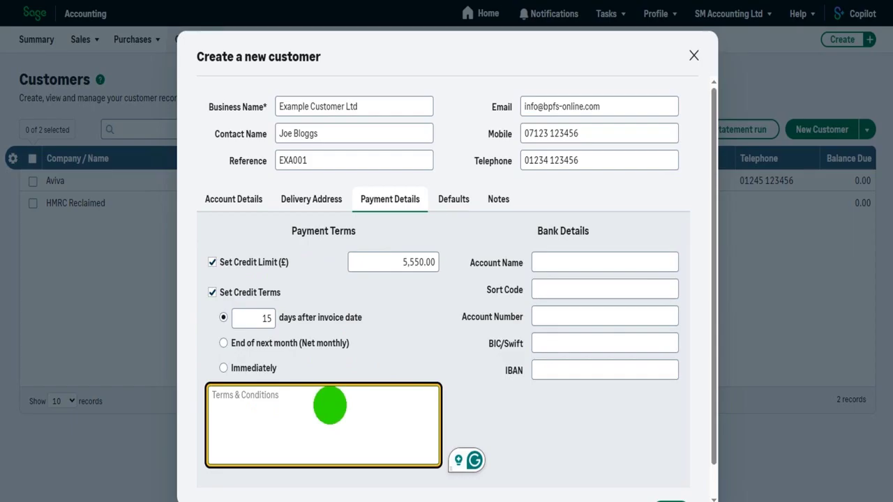
Leave the bank account name, sort code, account number, IBAN and BIC/Swift fields empty
{"action": "left_click", "coordinate": [600, 259]}
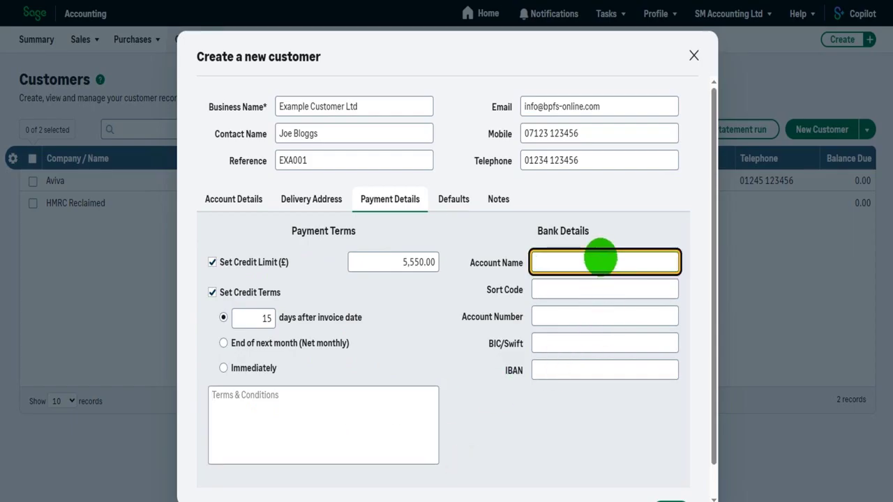
{"action": "left_click", "coordinate": [604, 288]}
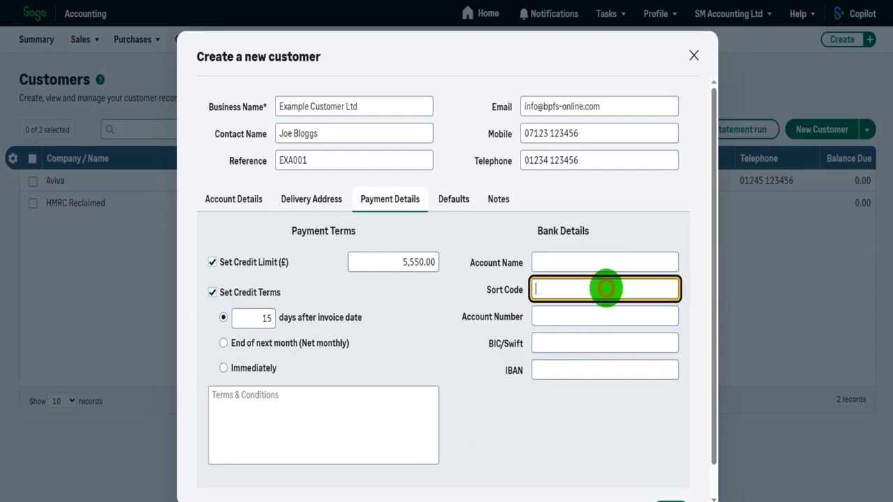
{"action": "left_click", "coordinate": [602, 264]}
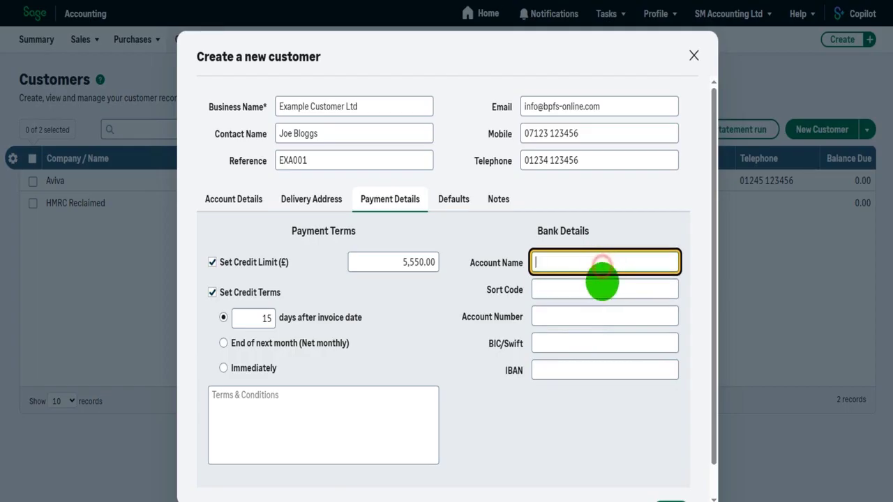
{"action": "left_click", "coordinate": [593, 316]}
{"action": "left_click", "coordinate": [586, 341]}
{"action": "left_click", "coordinate": [580, 368]}
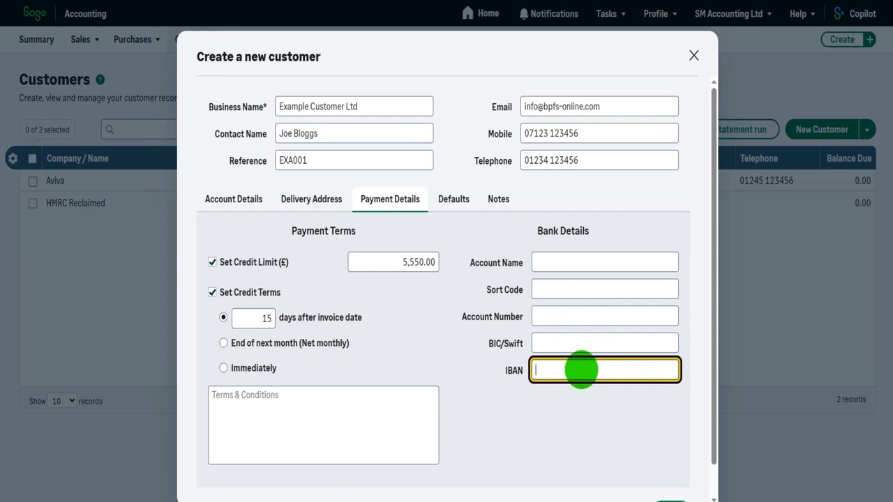
{"action": "left_click", "coordinate": [580, 264]}
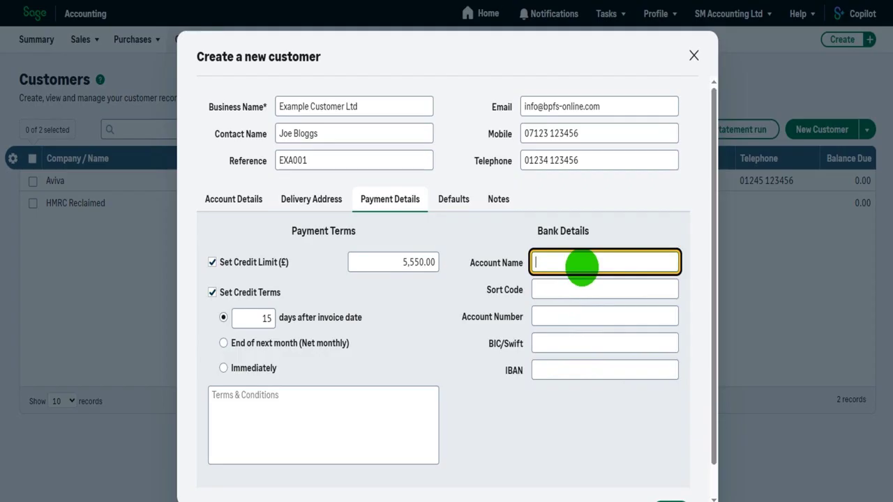
{"action": "left_click", "coordinate": [575, 288]}
{"action": "left_click", "coordinate": [573, 316]}
{"action": "left_click", "coordinate": [569, 344]}
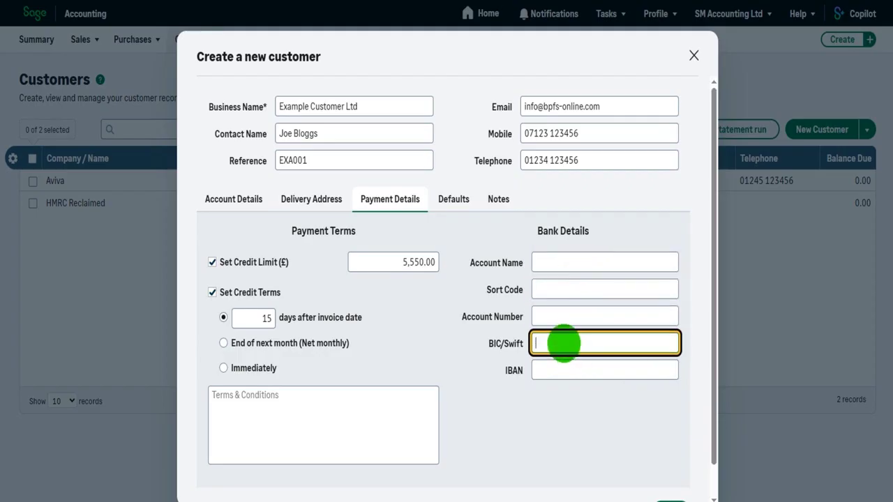
{"action": "left_click", "coordinate": [453, 200]}
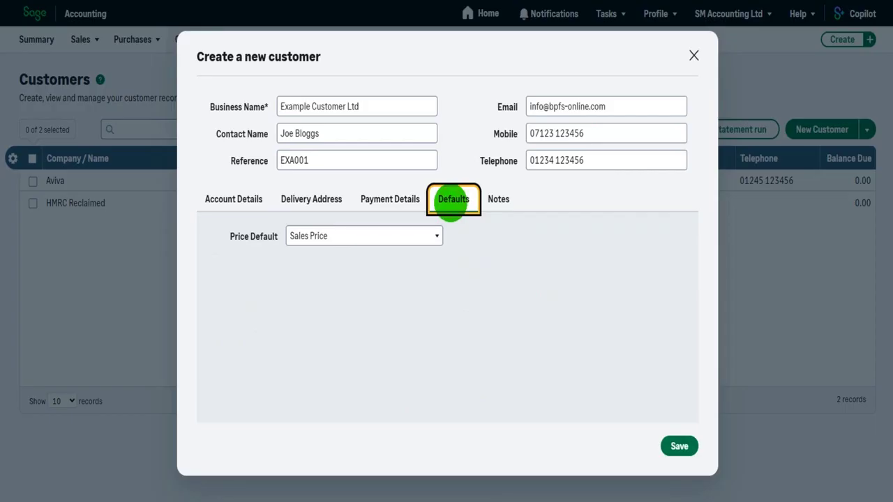
Check the Price Default options and keep it on Sales Price
{"action": "left_click", "coordinate": [437, 235]}
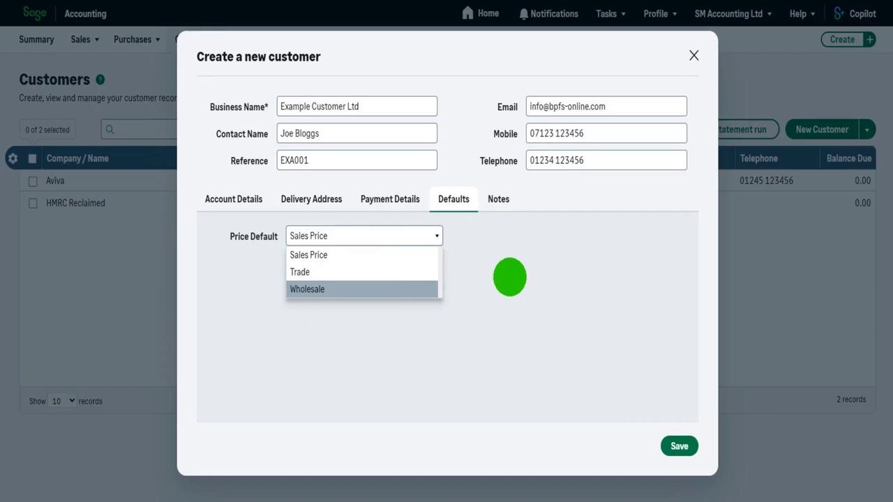
{"action": "left_click", "coordinate": [509, 277]}
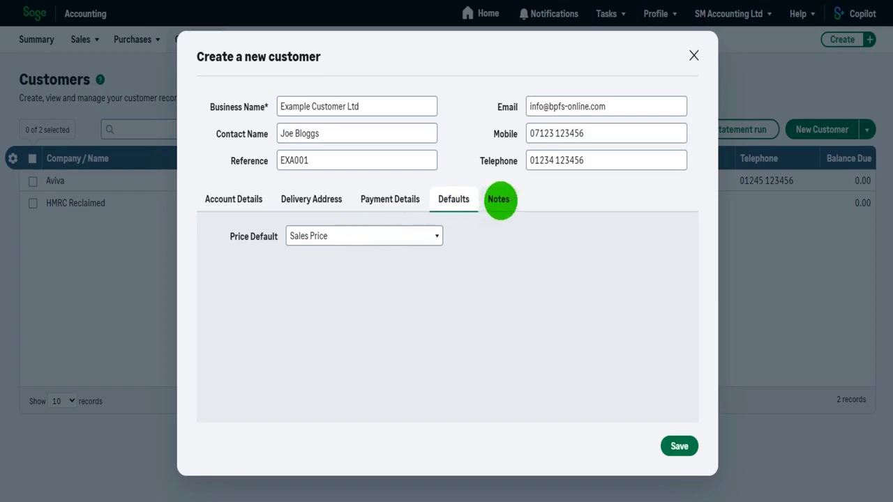
{"action": "left_click", "coordinate": [500, 200]}
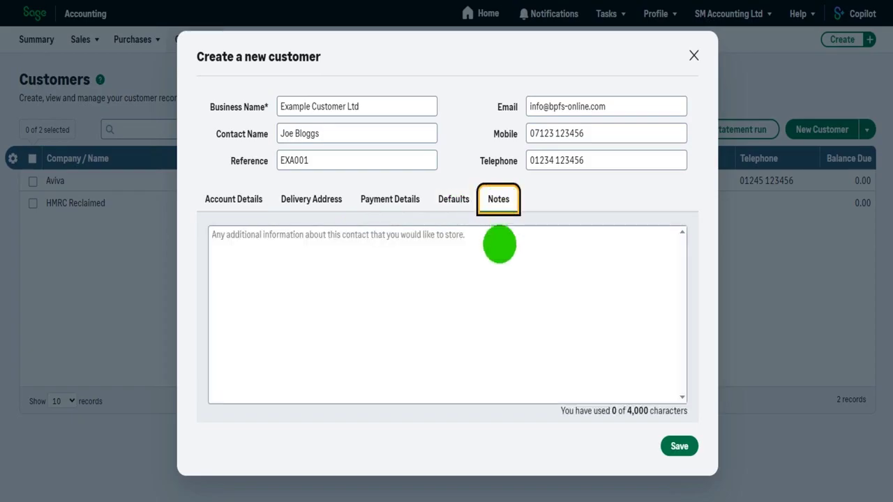
Write a first note line about speaking to the current contact before Christmas 2025
{"action": "left_click", "coordinate": [499, 248]}
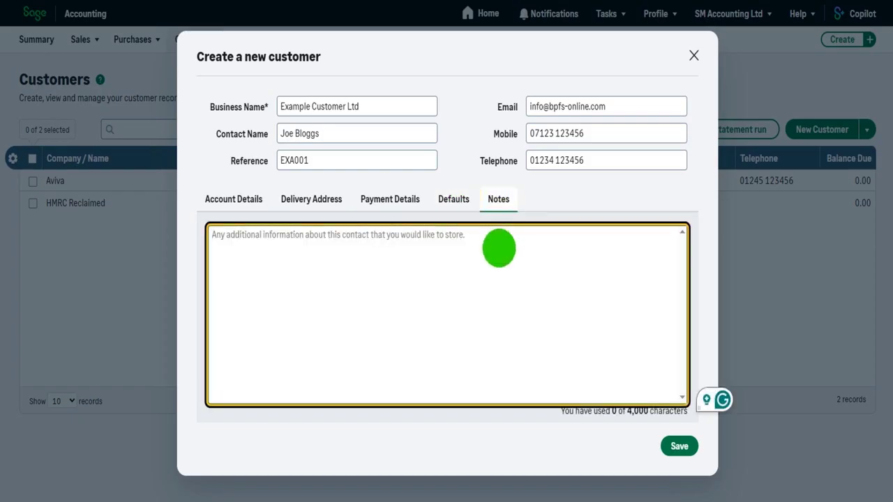
{"action": "type", "text": "Speak "}
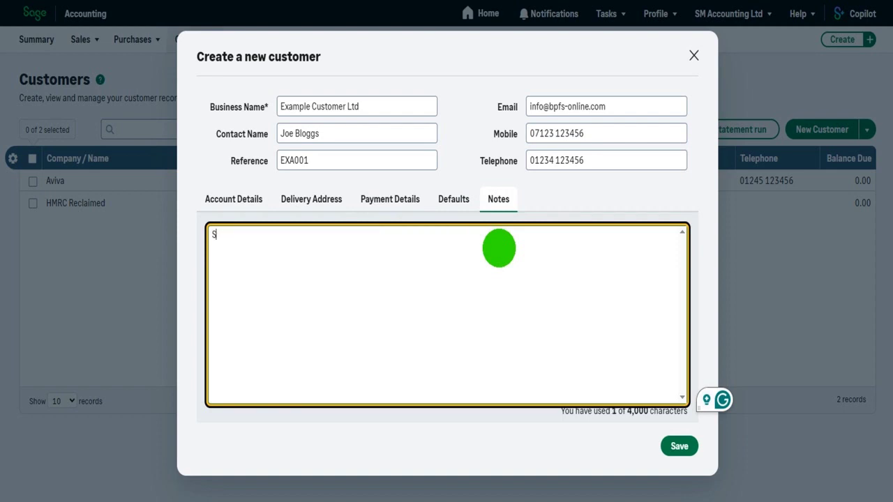
{"action": "type", "text": "to Jim bef"}
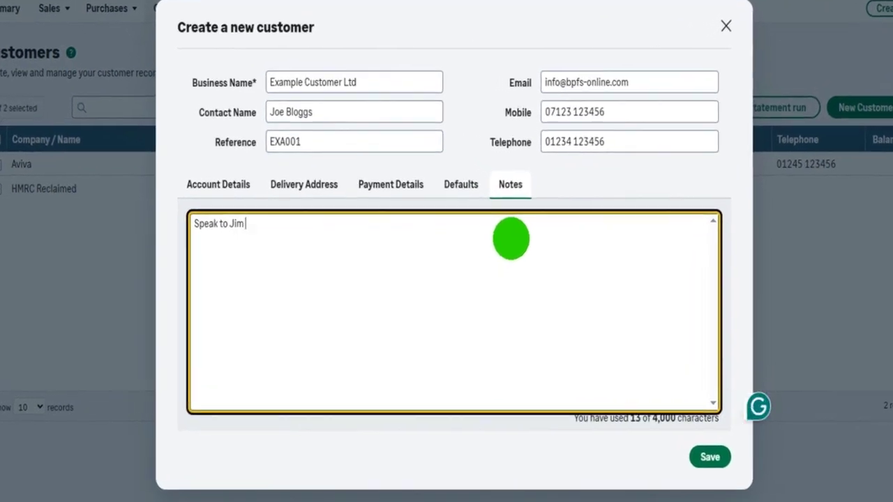
{"action": "type", "text": "ore "}
{"action": "type", "text": "him"}
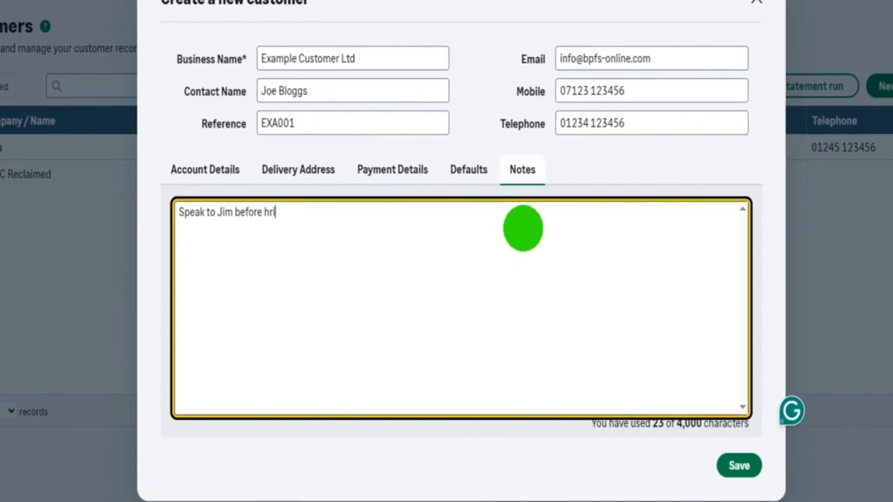
{"action": "key", "text": "BackSpace"}
{"action": "key", "text": "BackSpace"}
{"action": "key", "text": "BackSpace"}
{"action": "type", "text": "Christmas "}
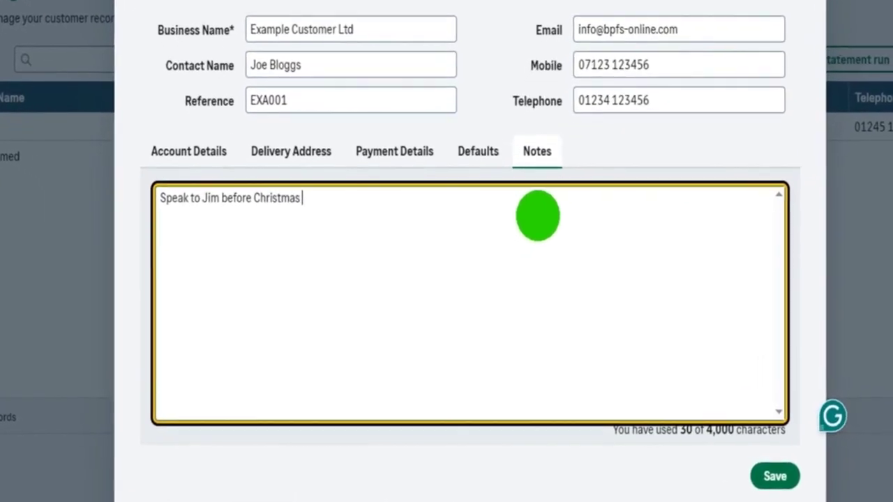
{"action": "type", "text": "2025"}
{"action": "key", "text": "Return"}
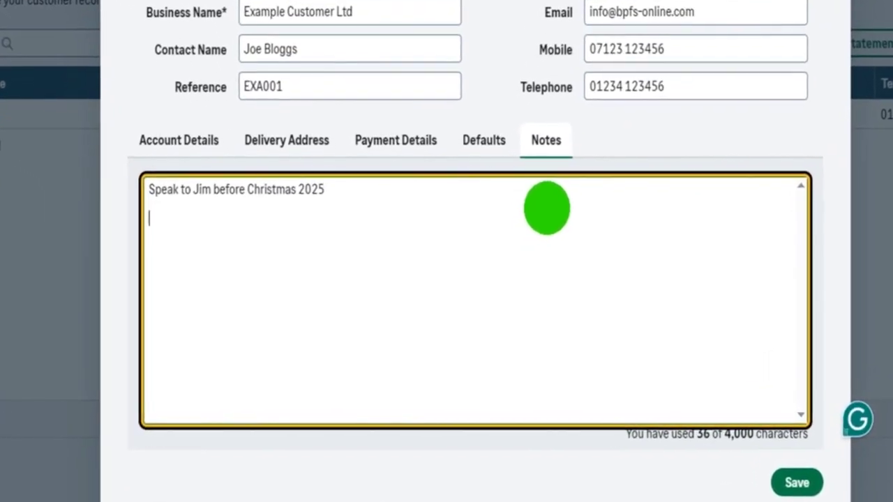
Add notes 'Credit terms agreed. Review summer 2027' and that a new contact must be added
{"action": "type", "text": "Cr"}
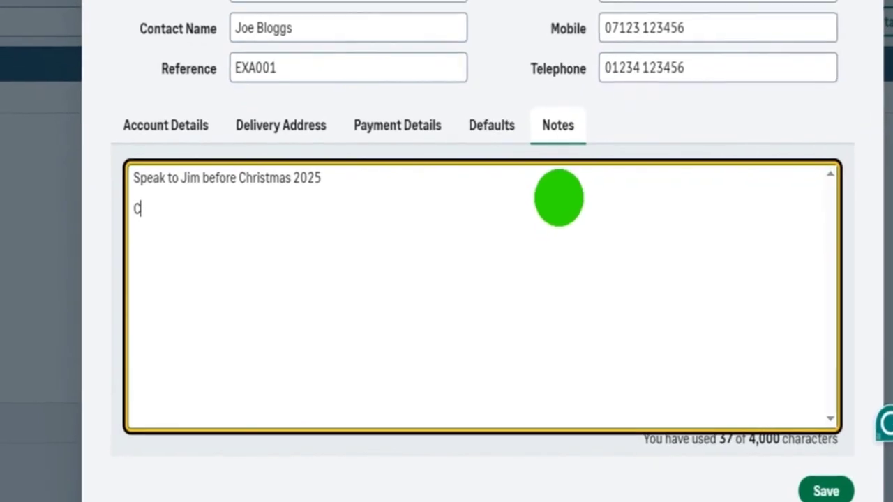
{"action": "type", "text": "edit terms a"}
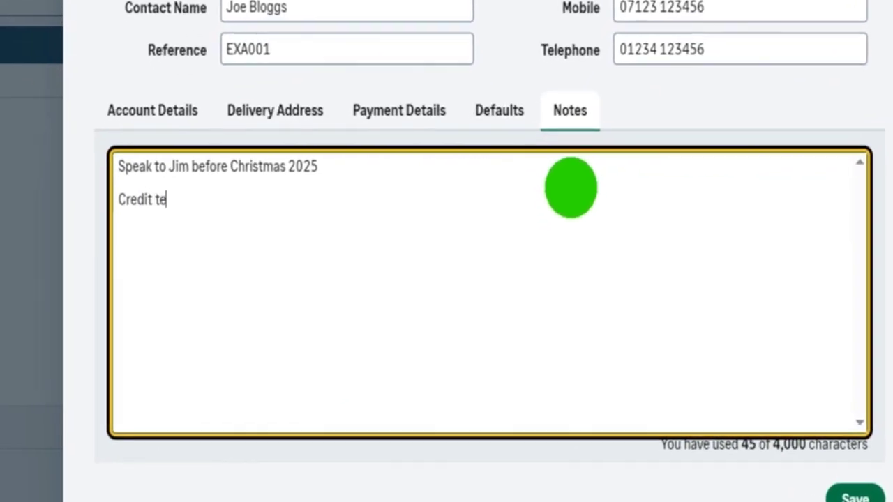
{"action": "type", "text": "greed. Revi"}
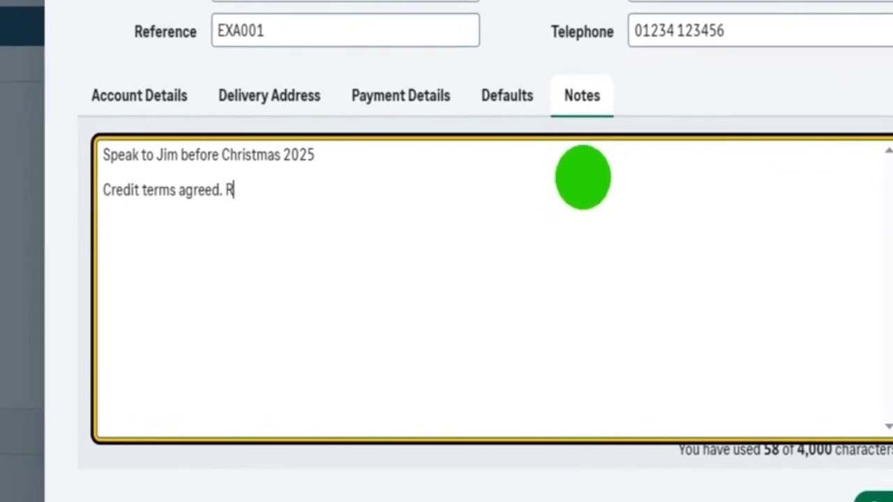
{"action": "type", "text": "ew summer "}
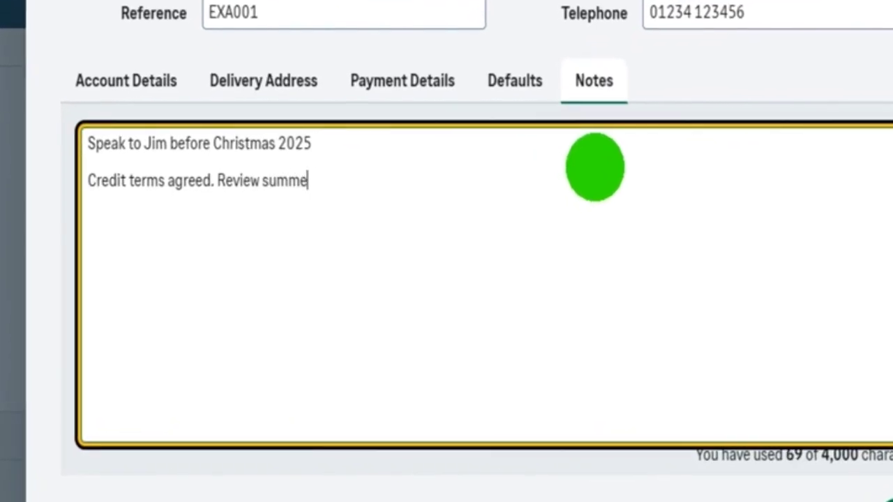
{"action": "type", "text": "2027"}
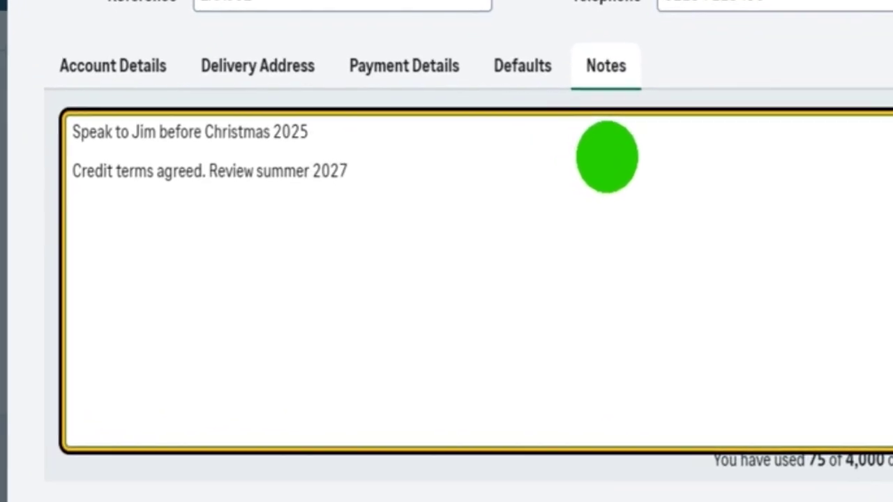
{"action": "key", "text": "Return"}
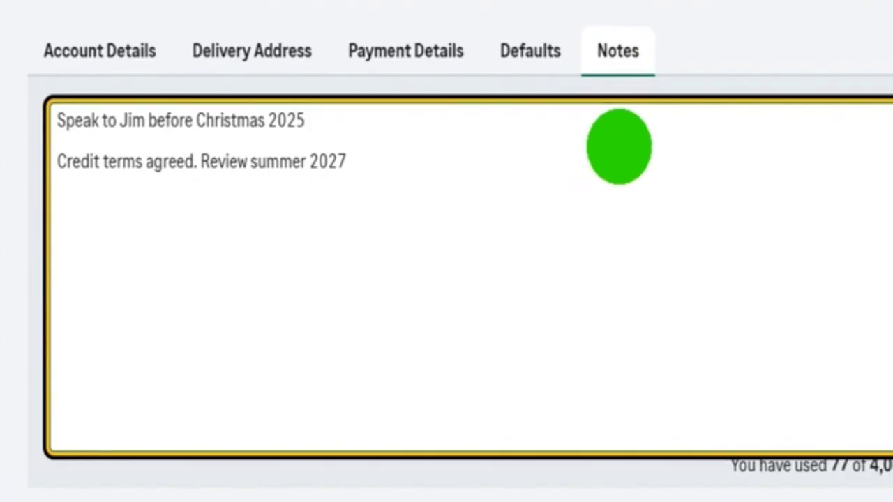
{"action": "type", "text": "Jim is leaving."}
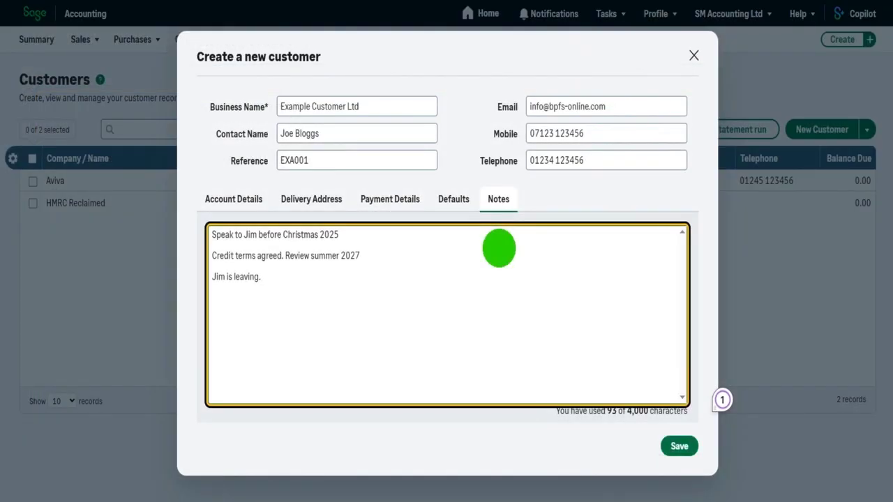
{"action": "type", "text": "sure new contact"}
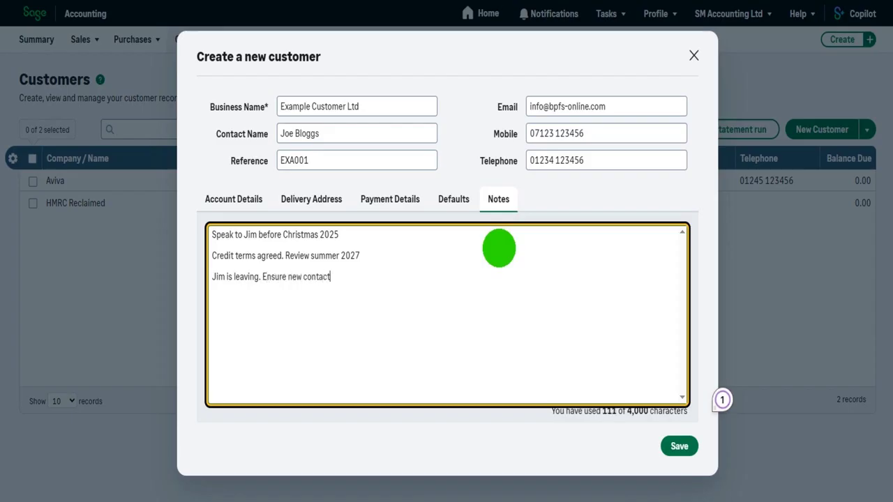
{"action": "type", "text": " is added."}
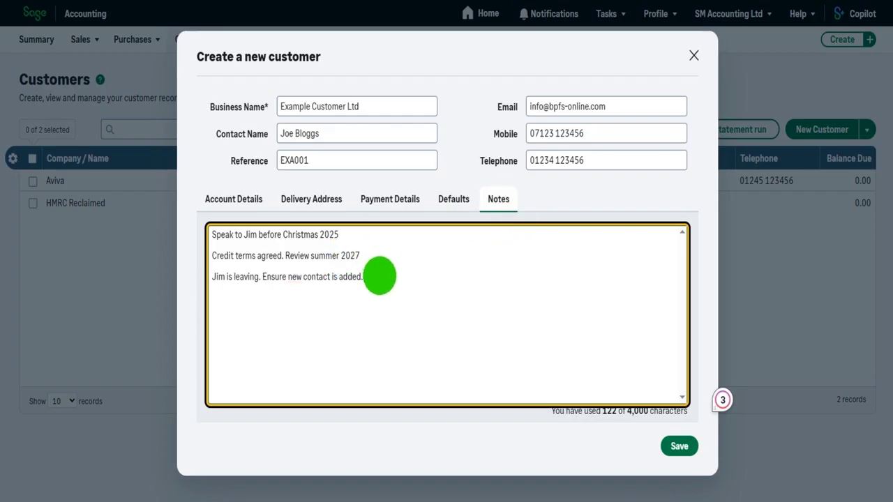
{"action": "key", "text": "Return"}
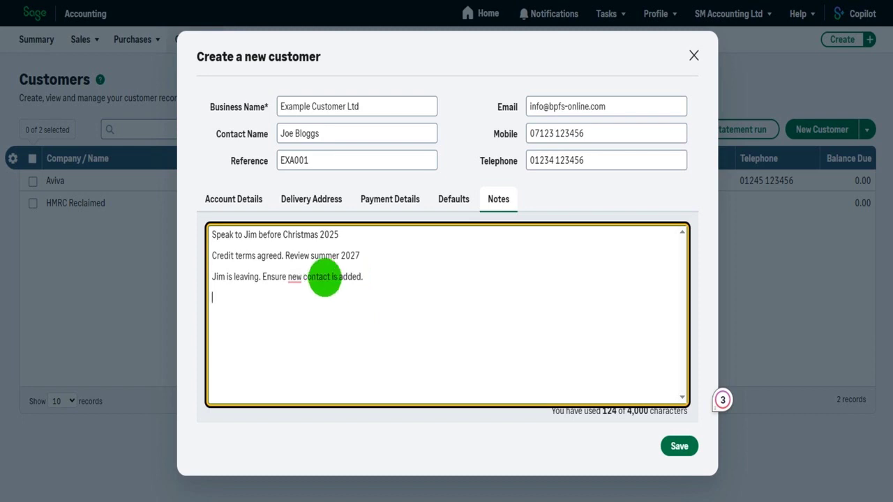
{"action": "left_click", "coordinate": [230, 199]}
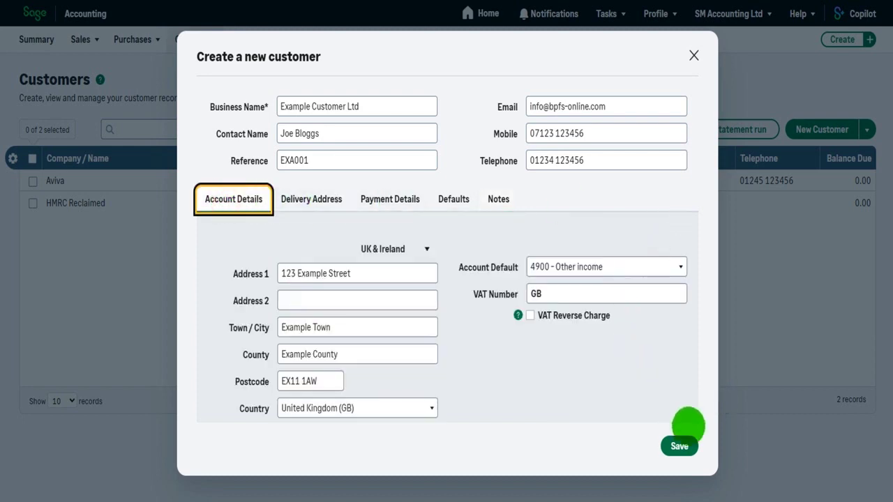
Save Example Customer Ltd and open its record from the Customers list
{"action": "left_click", "coordinate": [688, 444]}
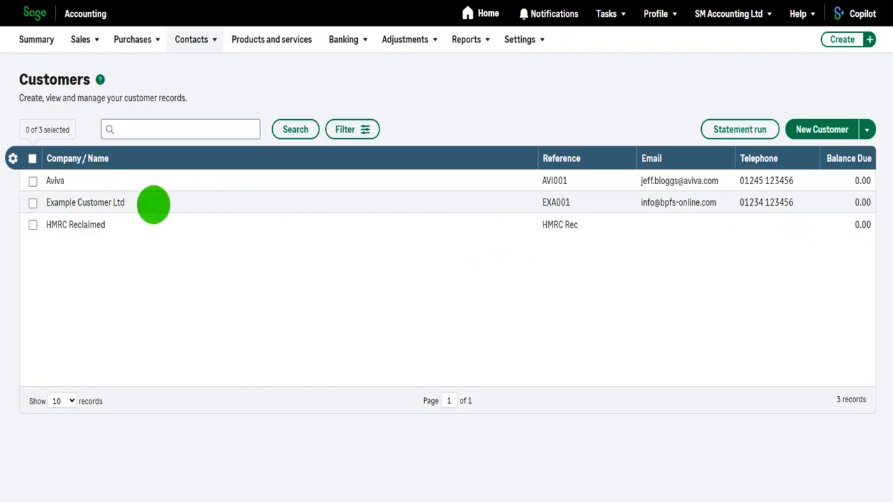
{"action": "left_click", "coordinate": [154, 205]}
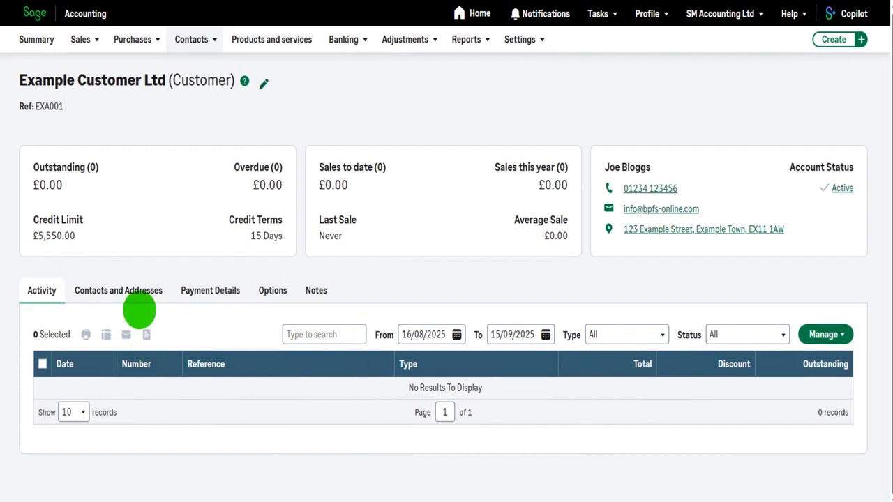
Review the main contact and invoice address under Contacts and Addresses without changing them
{"action": "left_click", "coordinate": [138, 292]}
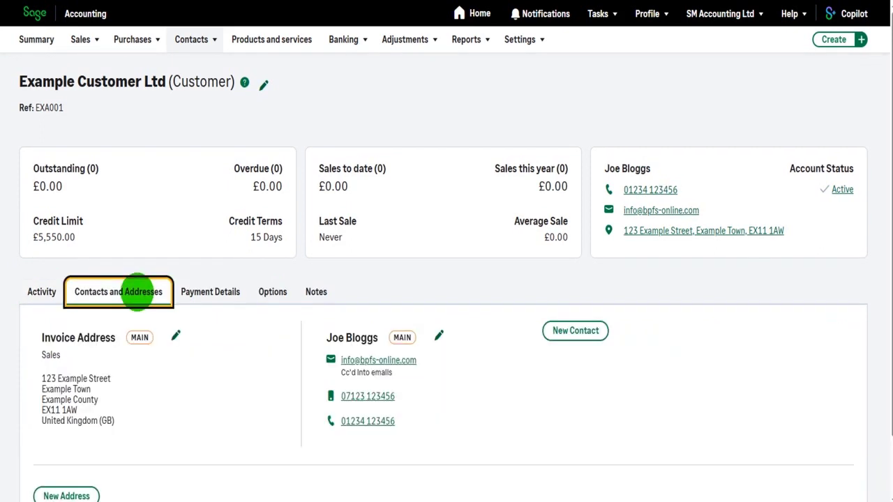
{"action": "scroll", "coordinate": [139, 291], "scroll_direction": "down", "scroll_amount": 1}
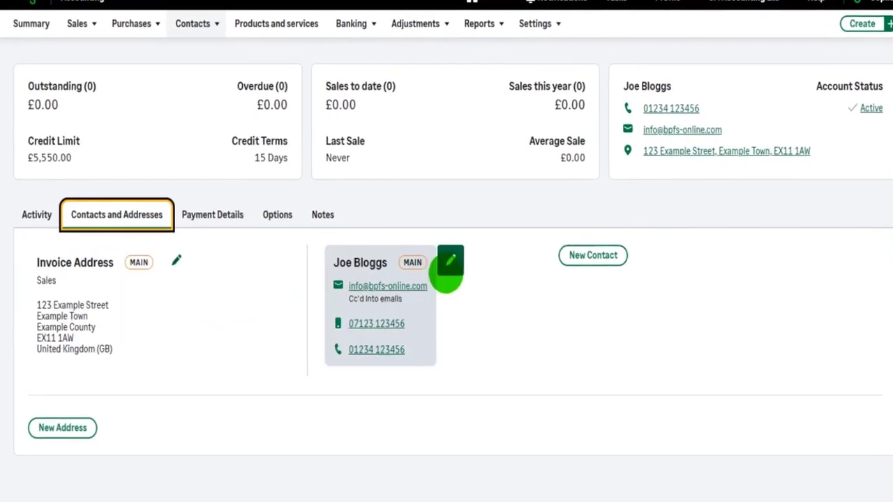
{"action": "left_click", "coordinate": [450, 264]}
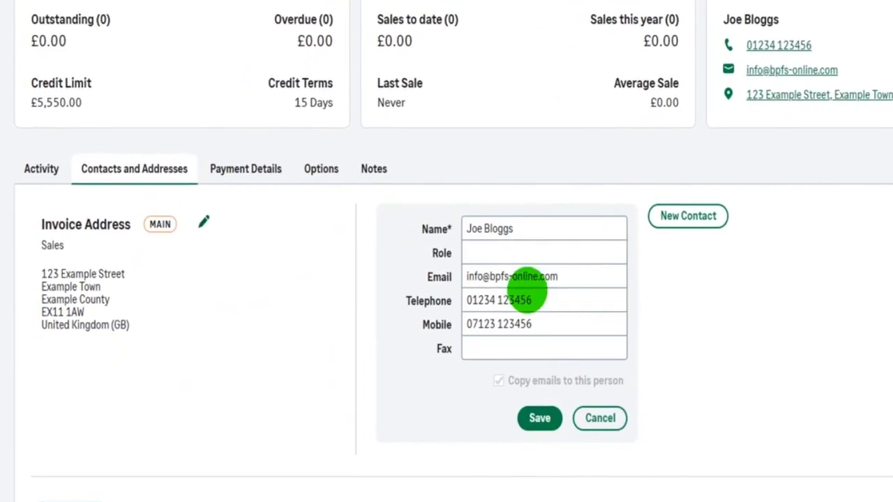
{"action": "left_click", "coordinate": [628, 414]}
{"action": "left_click", "coordinate": [213, 210]}
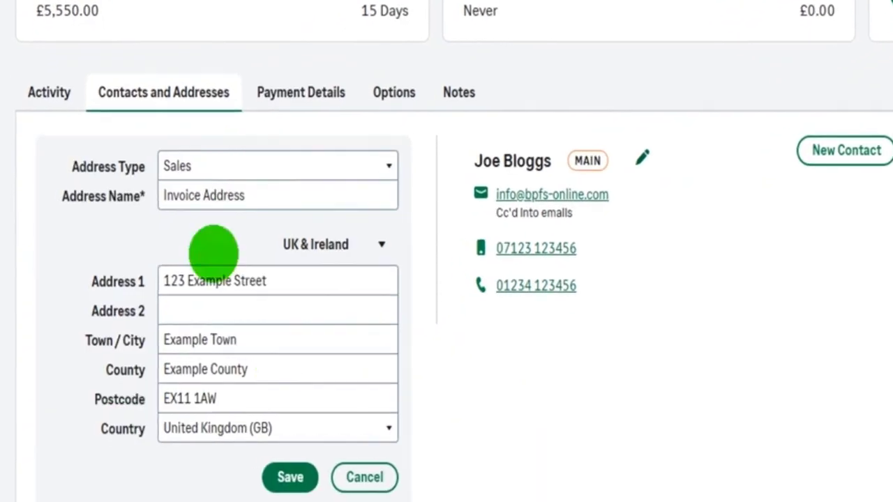
{"action": "left_click", "coordinate": [364, 478]}
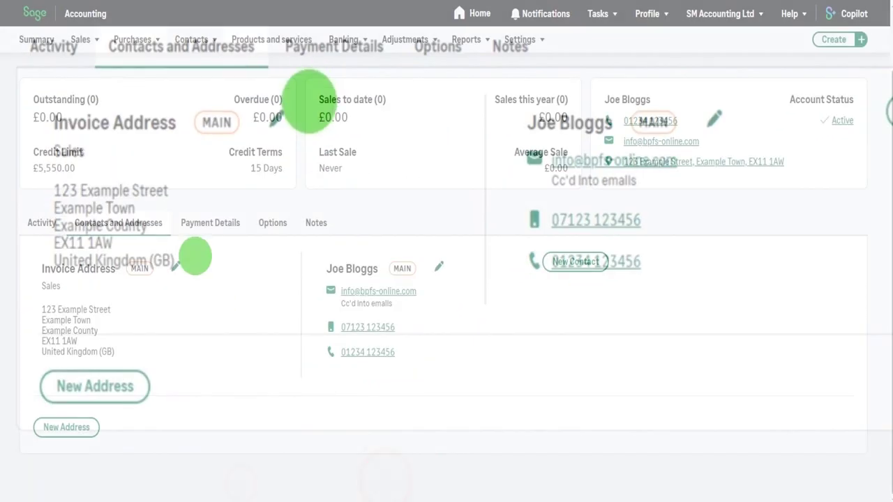
Show the Payment Details and open the bank details editor
{"action": "left_click", "coordinate": [200, 232]}
{"action": "scroll", "coordinate": [447, 307], "scroll_direction": "down", "scroll_amount": 1}
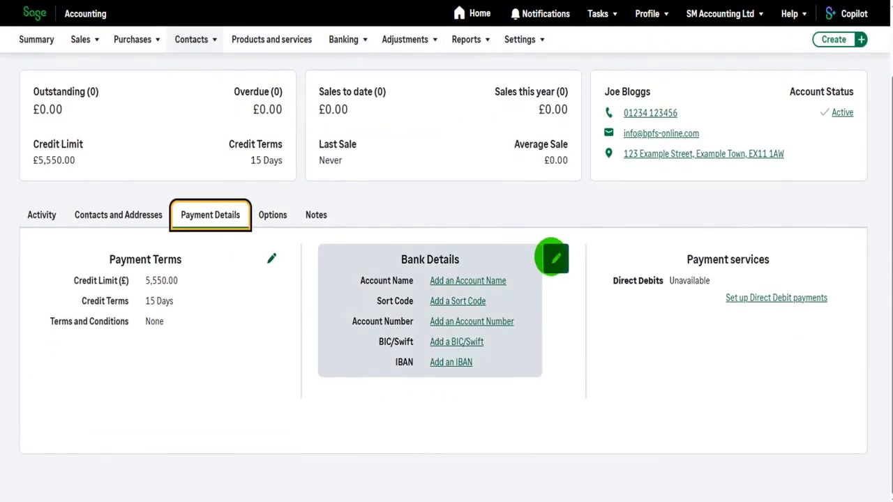
{"action": "left_click", "coordinate": [552, 258]}
Check the bank details, payment terms and notes, closing each editor without changes
{"action": "left_click", "coordinate": [510, 398]}
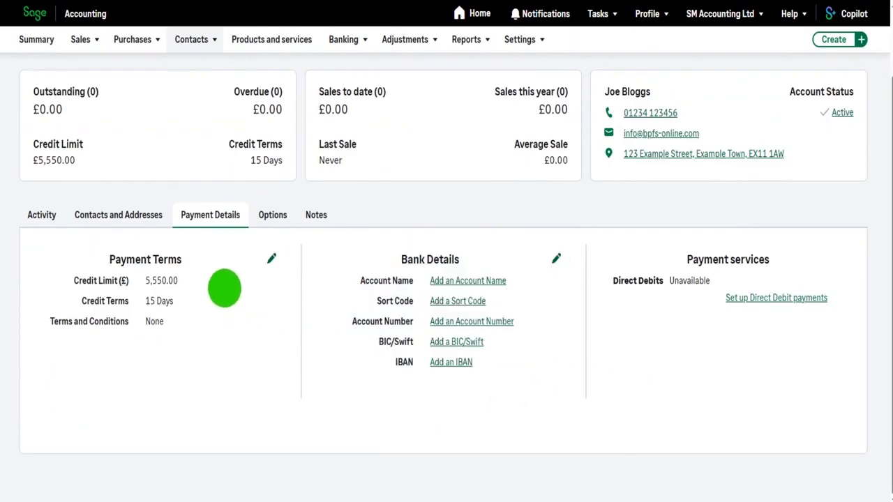
{"action": "left_click", "coordinate": [271, 260]}
{"action": "scroll", "coordinate": [244, 402], "scroll_direction": "down", "scroll_amount": 2}
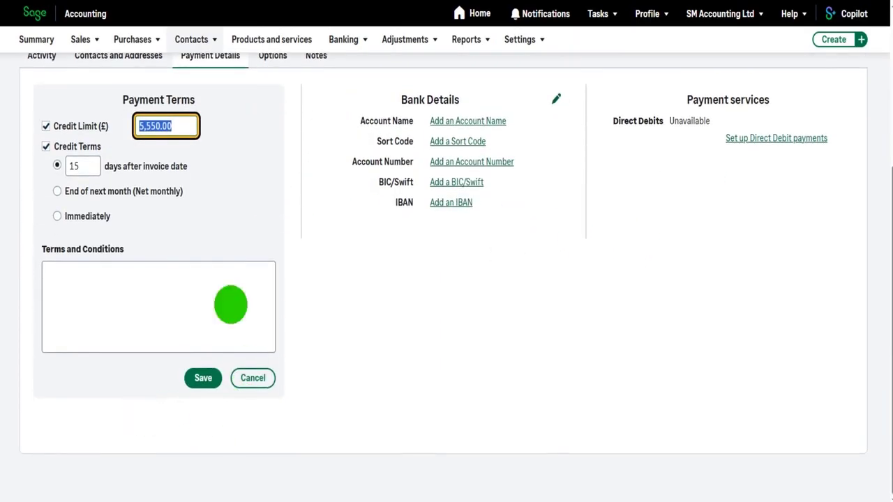
{"action": "left_click", "coordinate": [254, 377]}
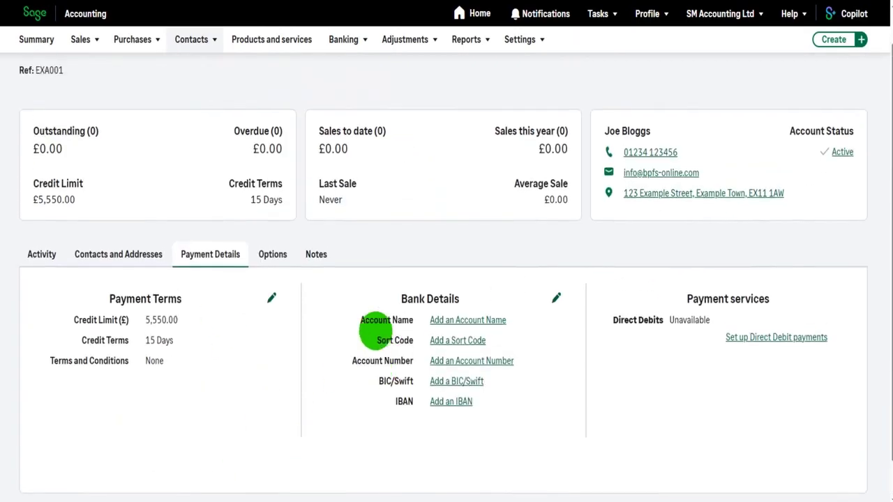
{"action": "left_click", "coordinate": [316, 290]}
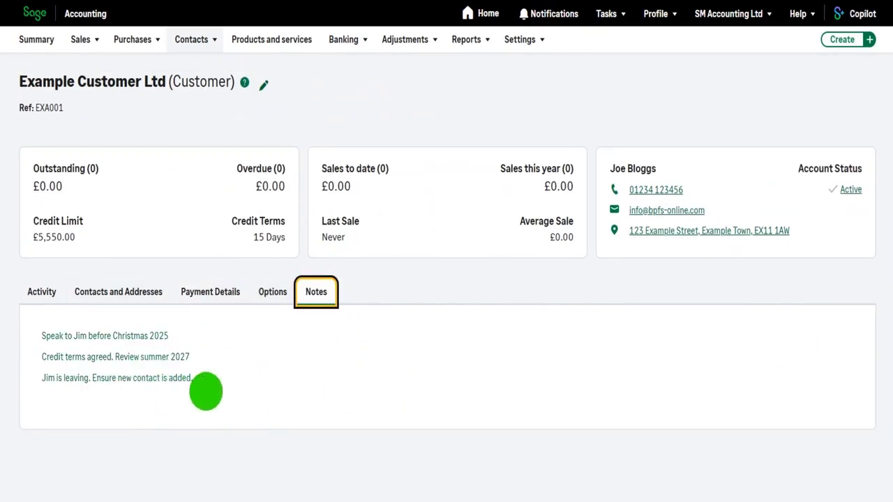
{"action": "left_click", "coordinate": [206, 391]}
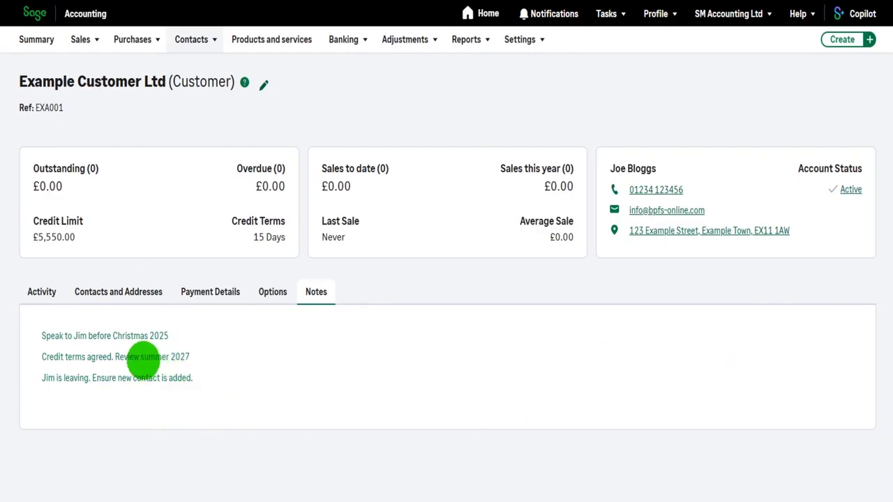
{"action": "left_click", "coordinate": [143, 359]}
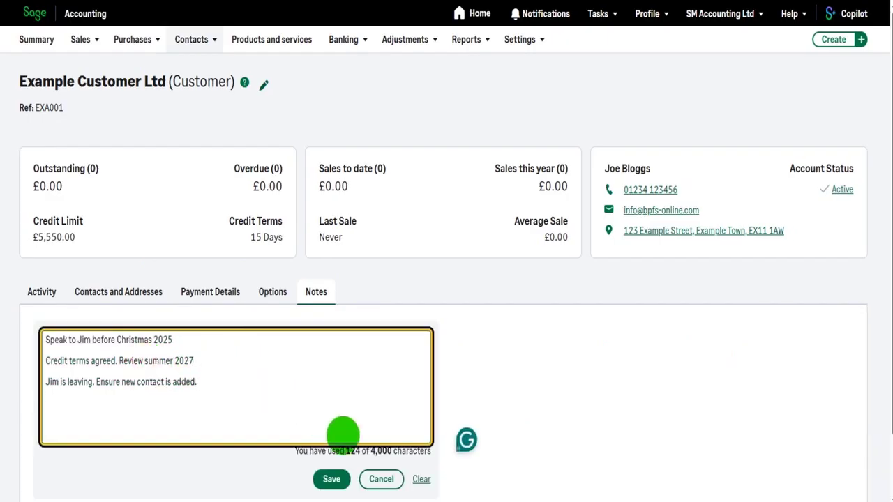
{"action": "left_click", "coordinate": [382, 479]}
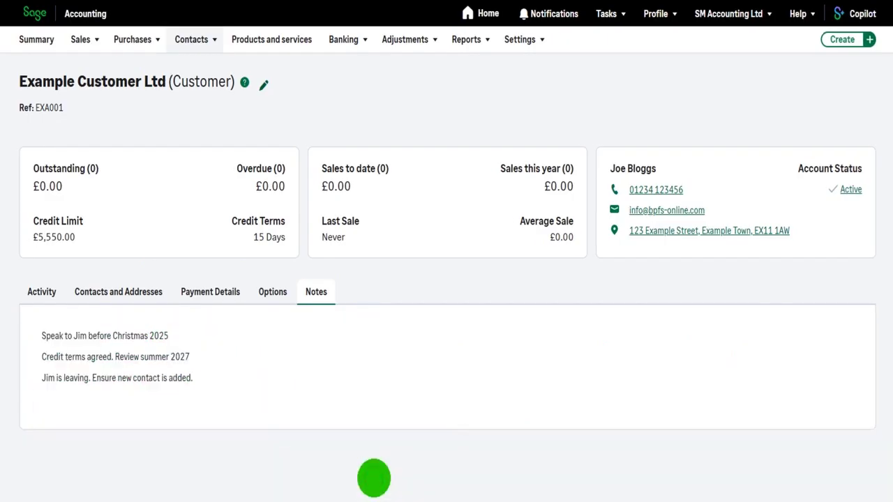
Go to Contacts > Customers and start a new customer
{"action": "left_click", "coordinate": [198, 45]}
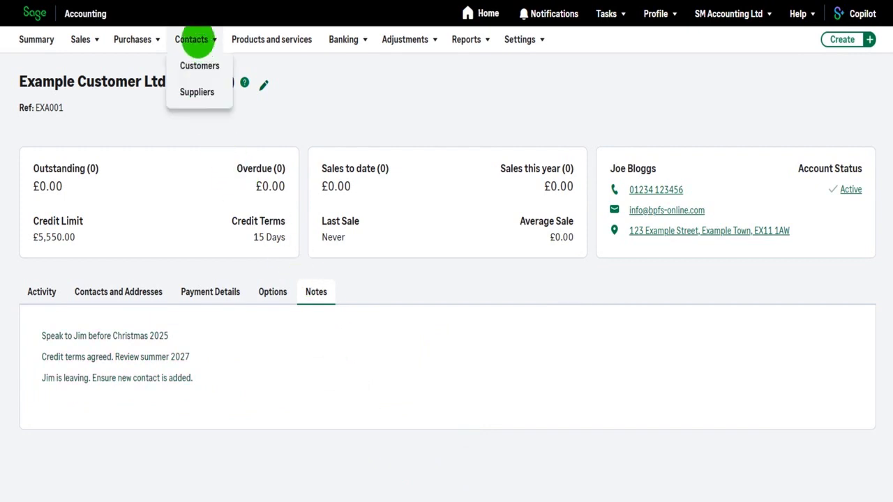
{"action": "left_click", "coordinate": [200, 66]}
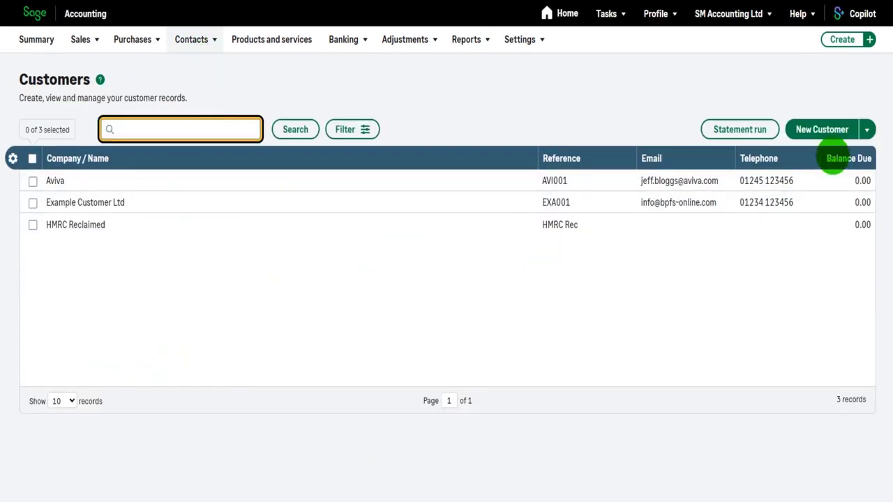
{"action": "left_click", "coordinate": [823, 129]}
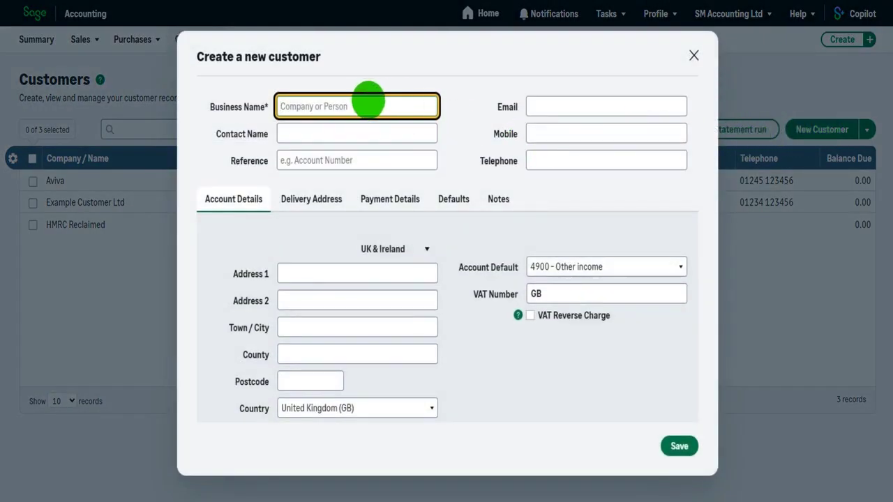
Save customer Example Customer 2 Ltd with a reference starting EX
{"action": "type", "text": "Example C"}
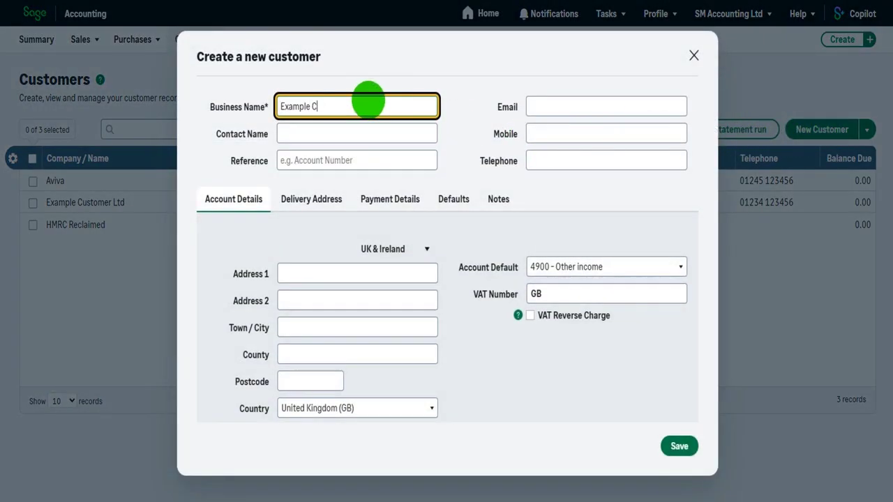
{"action": "type", "text": "ustomer 2 Ltd"}
{"action": "left_click", "coordinate": [392, 166]}
{"action": "type", "text": "EX"}
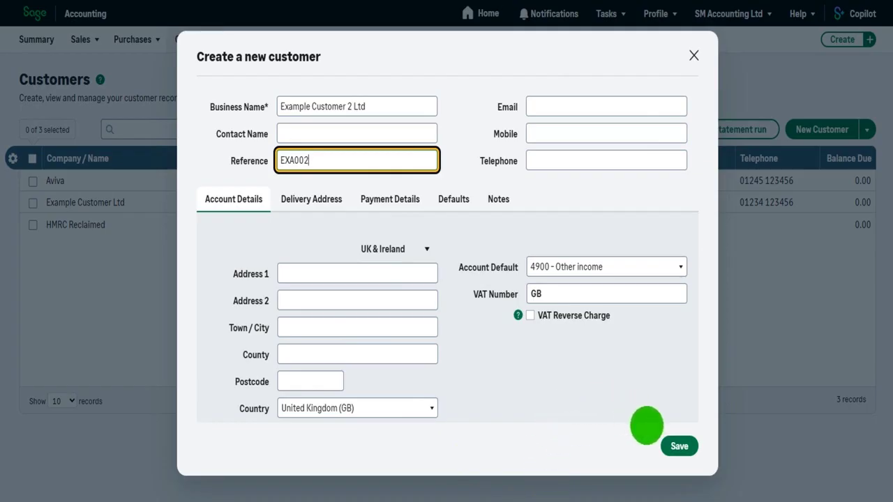
{"action": "left_click", "coordinate": [681, 446]}
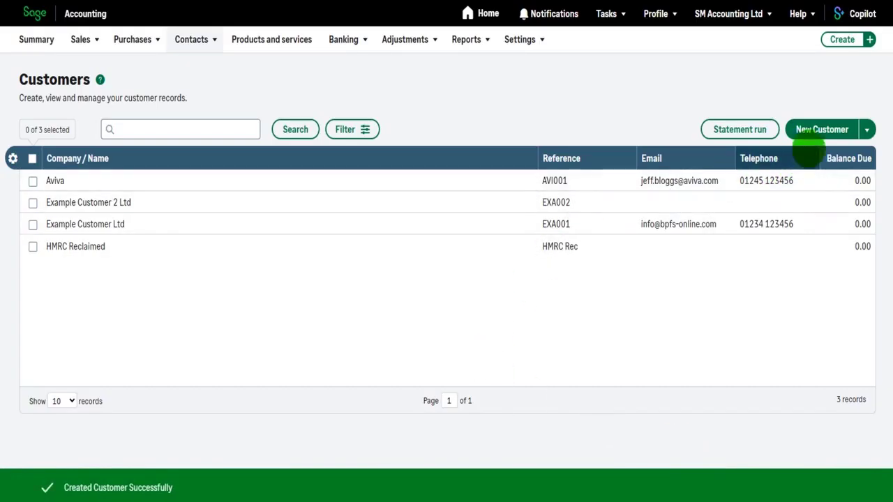
Add an individual customer with reference JOE001 and save it
{"action": "left_click", "coordinate": [820, 130]}
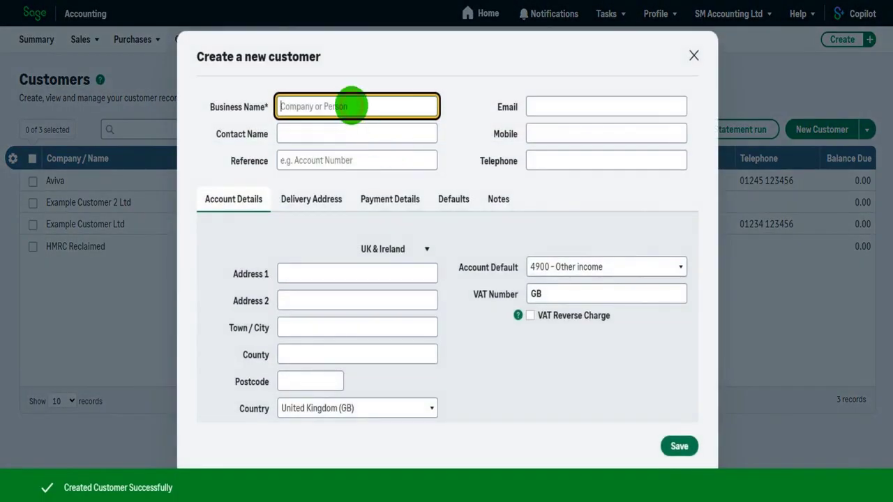
{"action": "type", "text": "Joe B"}
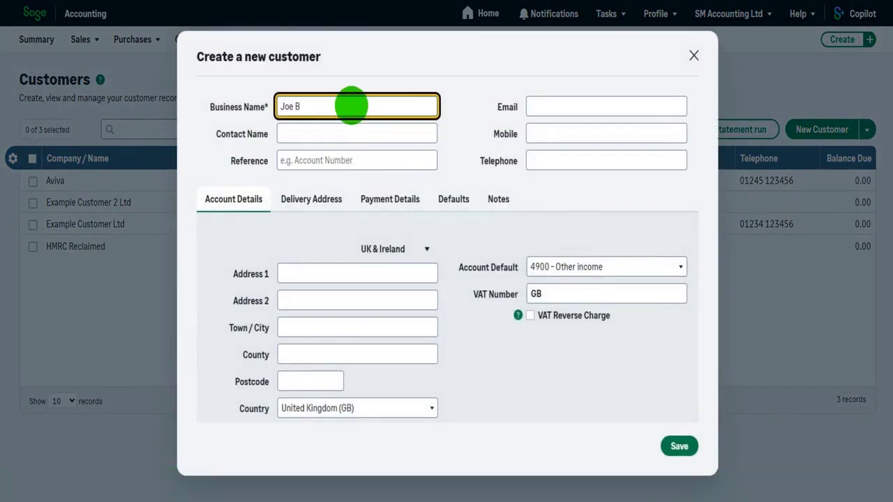
{"action": "type", "text": "logger"}
{"action": "left_click", "coordinate": [342, 158]}
{"action": "type", "text": "J"}
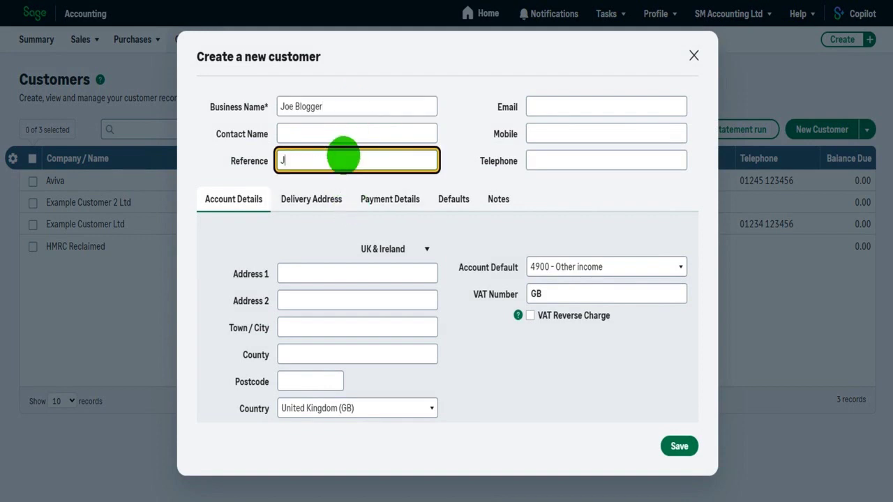
{"action": "type", "text": "OE001"}
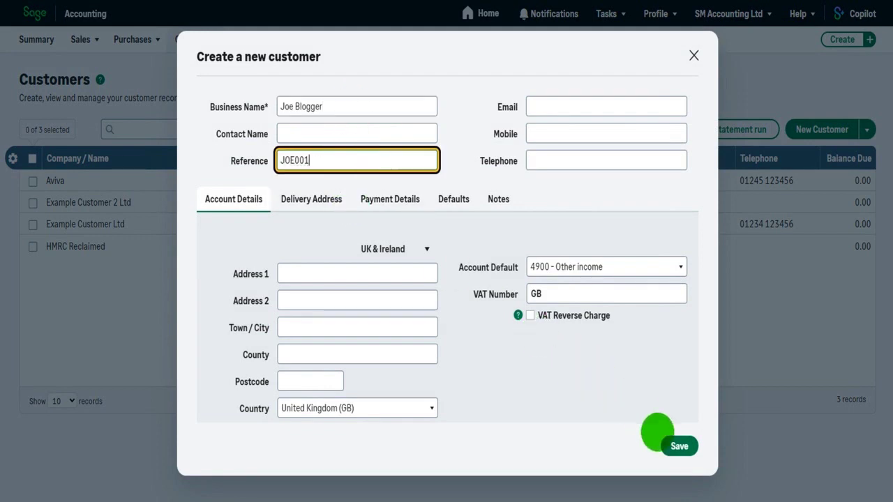
{"action": "left_click", "coordinate": [665, 444]}
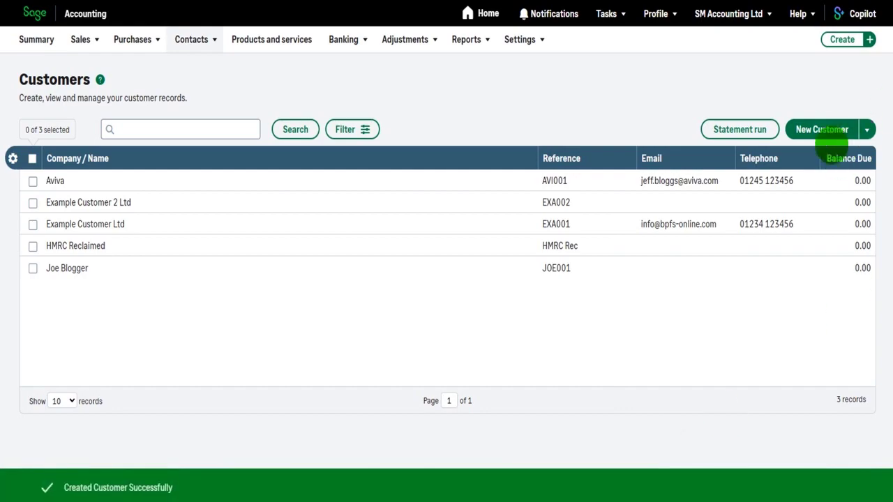
{"action": "left_click", "coordinate": [823, 129]}
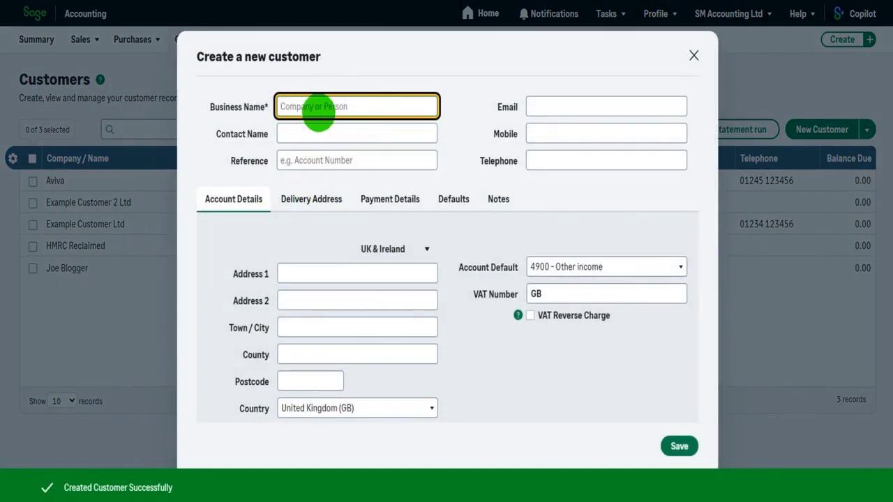
Save Ford Motors Plc with reference FOR001, then open the JOE001 customer's record
{"action": "left_click", "coordinate": [318, 110]}
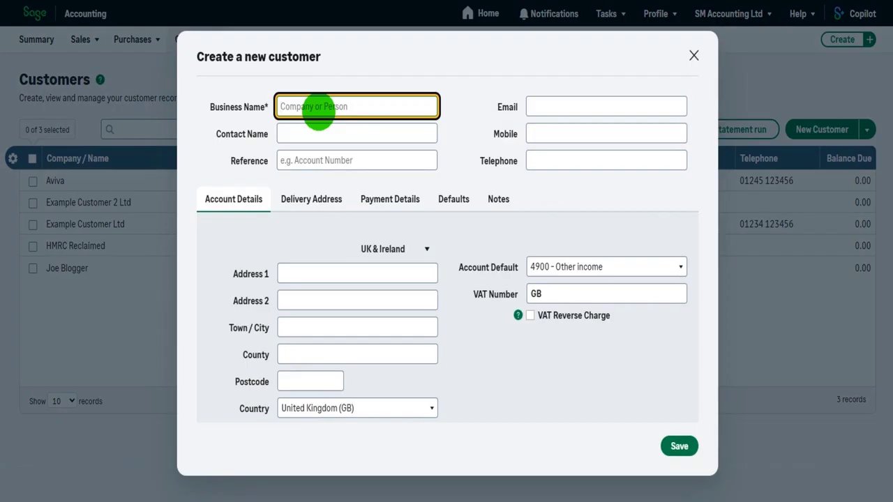
{"action": "type", "text": "Ford Motors Pl"}
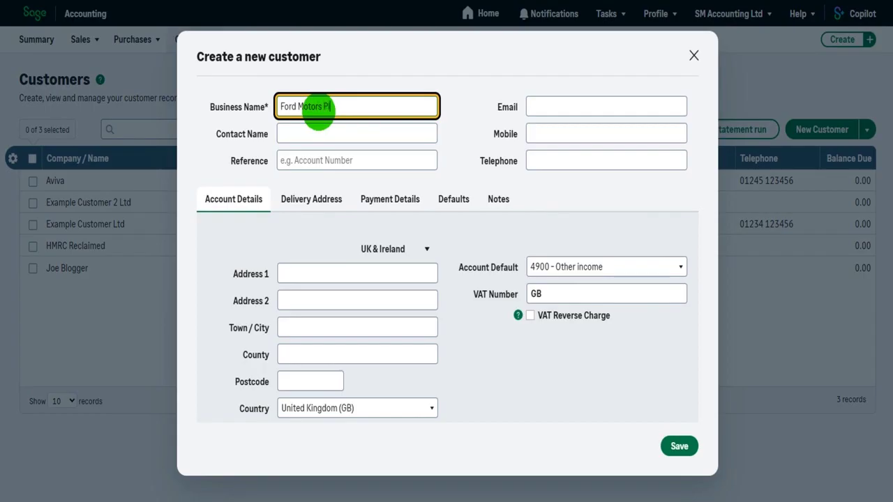
{"action": "key", "text": "Tab"}
{"action": "key", "text": "Tab"}
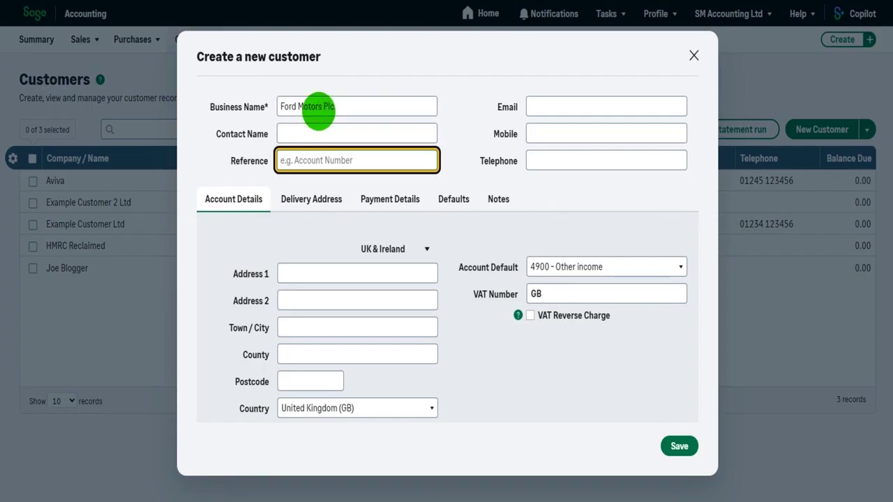
{"action": "type", "text": "FOR001"}
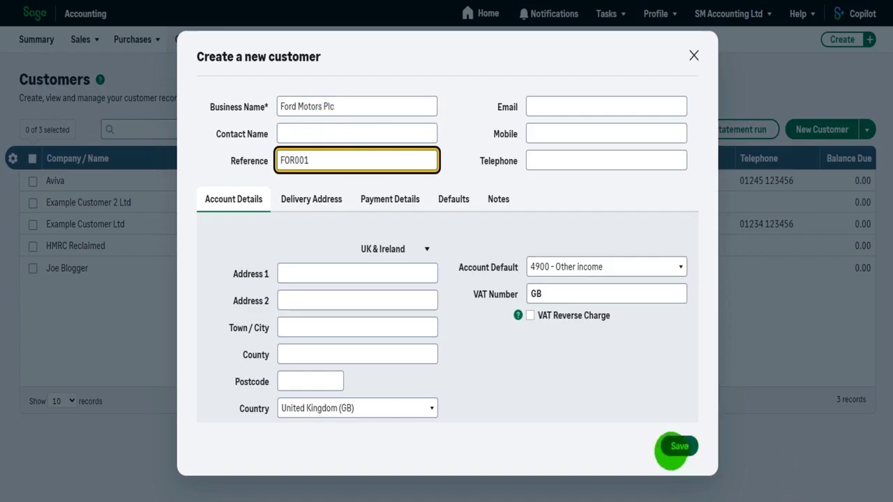
{"action": "left_click", "coordinate": [671, 447]}
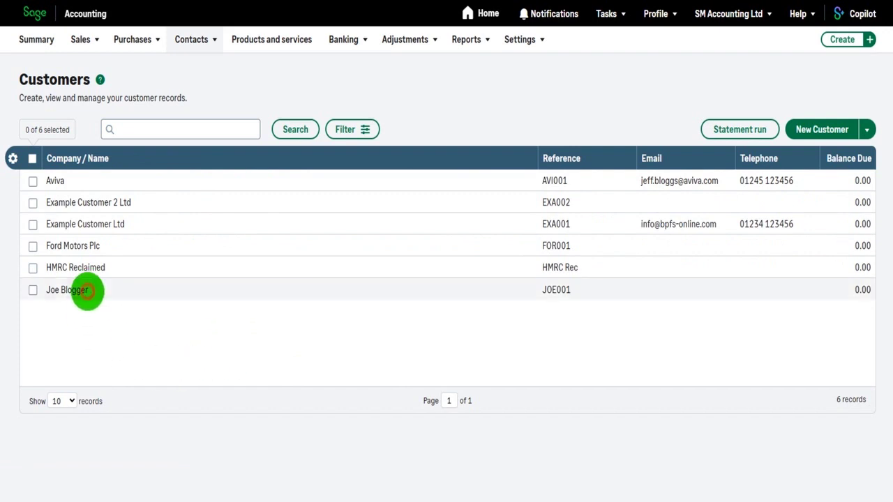
{"action": "left_click", "coordinate": [87, 291]}
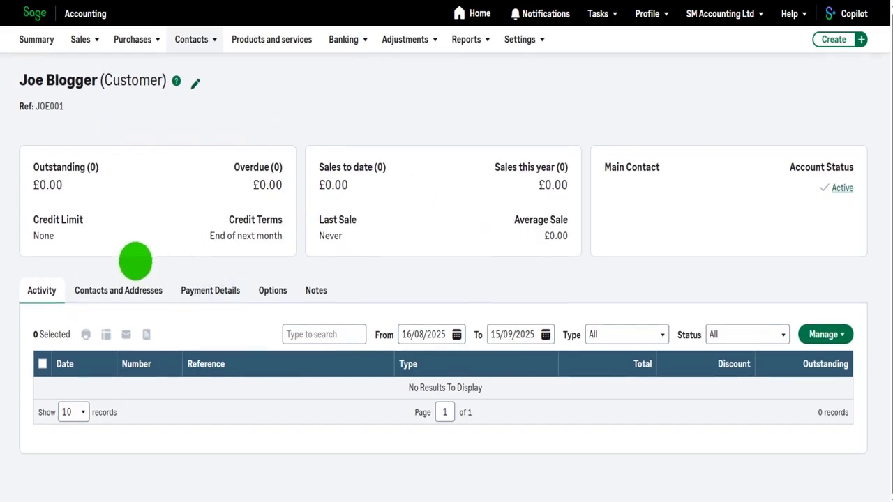
Browse the JOE001 record's Contacts, Payment Details, Options and Activity, then return to Customers
{"action": "left_click", "coordinate": [126, 292]}
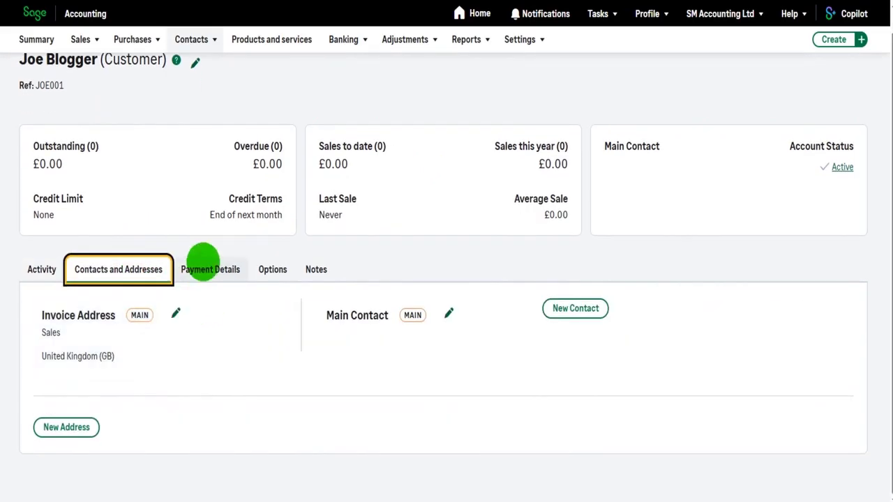
{"action": "left_click", "coordinate": [206, 286]}
{"action": "left_click", "coordinate": [273, 292]}
{"action": "left_click", "coordinate": [42, 291]}
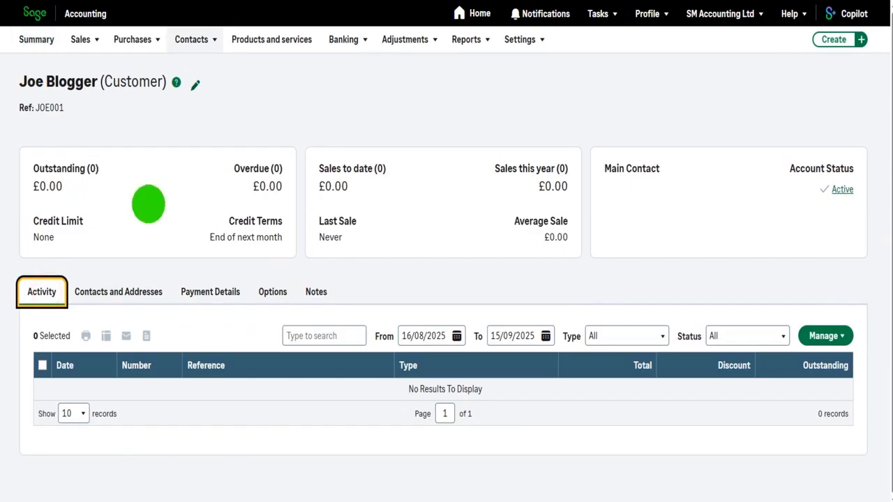
{"action": "key", "text": "alt+Left"}
Open a blank new-customer form, step through its fields, and close it unsaved
{"action": "left_click", "coordinate": [814, 133]}
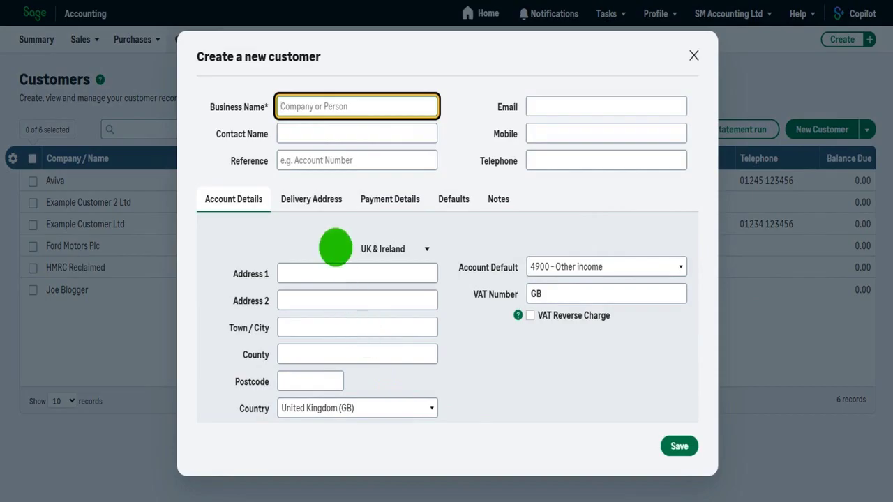
{"action": "left_click", "coordinate": [307, 132]}
{"action": "left_click", "coordinate": [567, 104]}
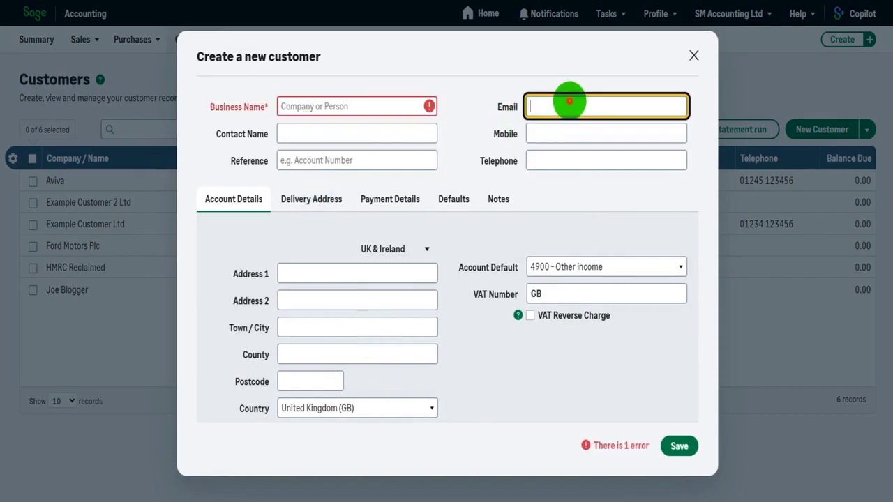
{"action": "left_click", "coordinate": [570, 135]}
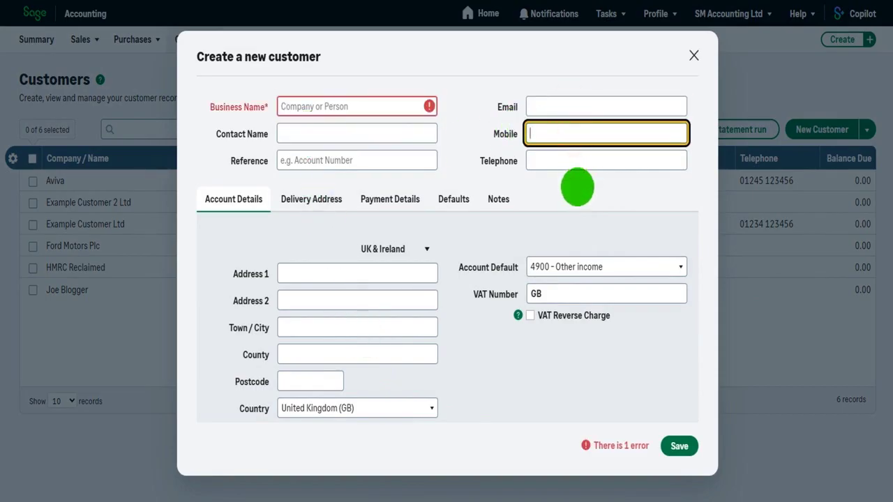
{"action": "left_click", "coordinate": [694, 56]}
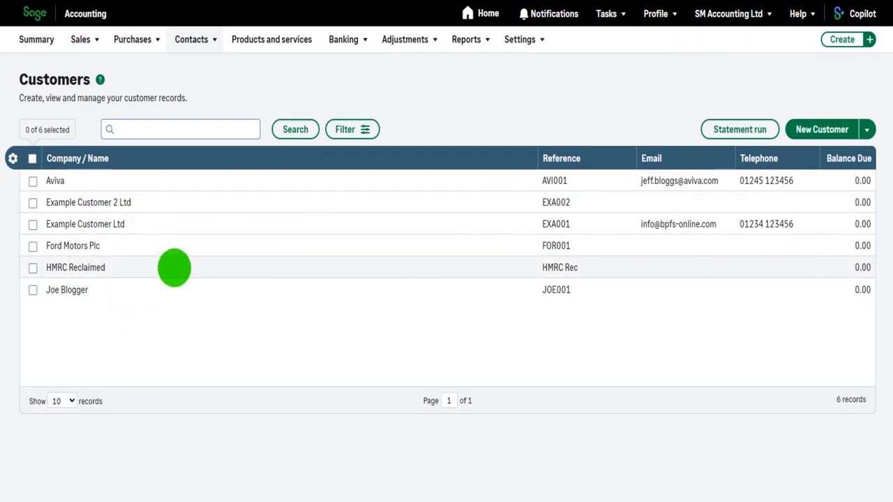
Open Example Customer Ltd's Contacts and Addresses and start a new contact
{"action": "left_click", "coordinate": [108, 226]}
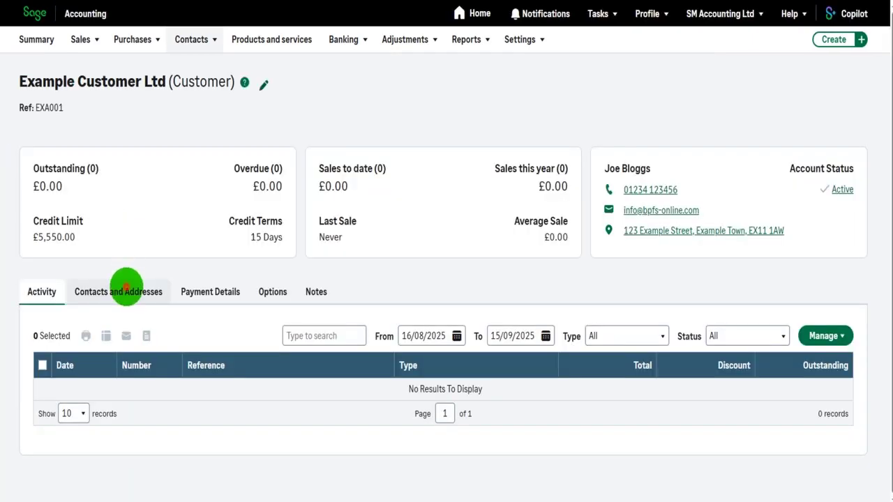
{"action": "left_click", "coordinate": [126, 287]}
{"action": "scroll", "coordinate": [279, 286], "scroll_direction": "down", "scroll_amount": 1}
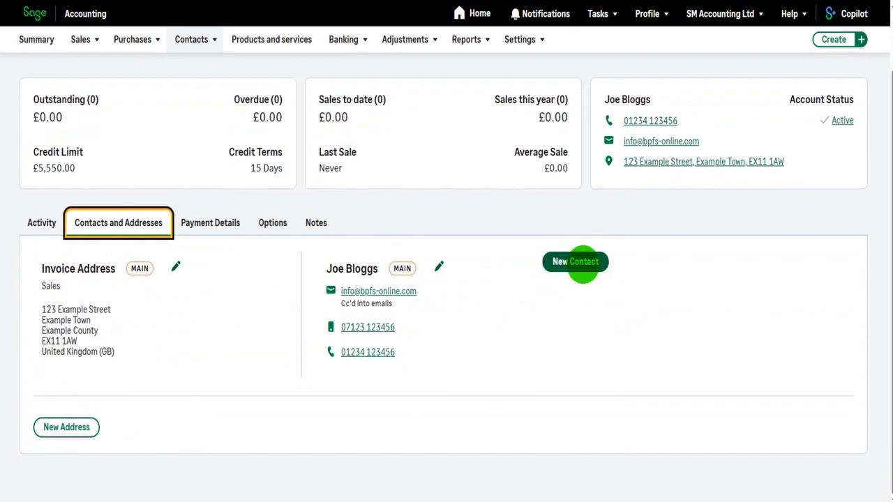
{"action": "left_click", "coordinate": [579, 264]}
Enter the contact's name, role Director, email, telephone and mobile numbers, then save
{"action": "left_click", "coordinate": [663, 270]}
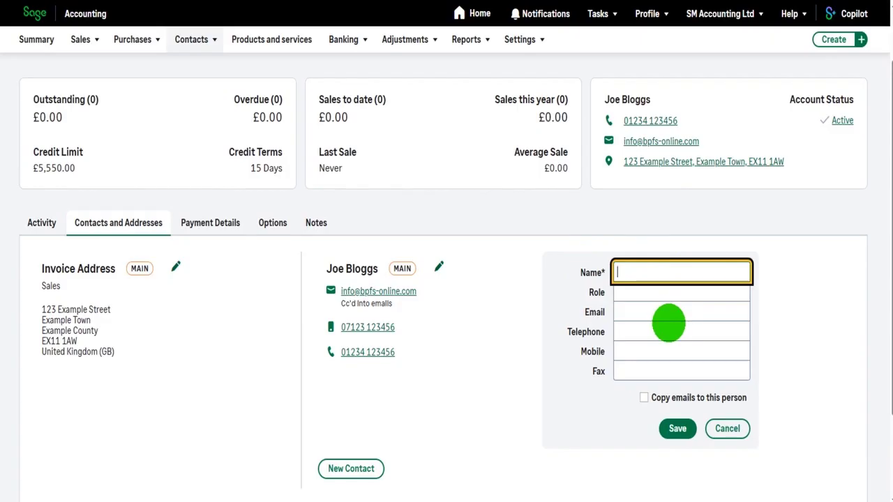
{"action": "key", "text": "Tab"}
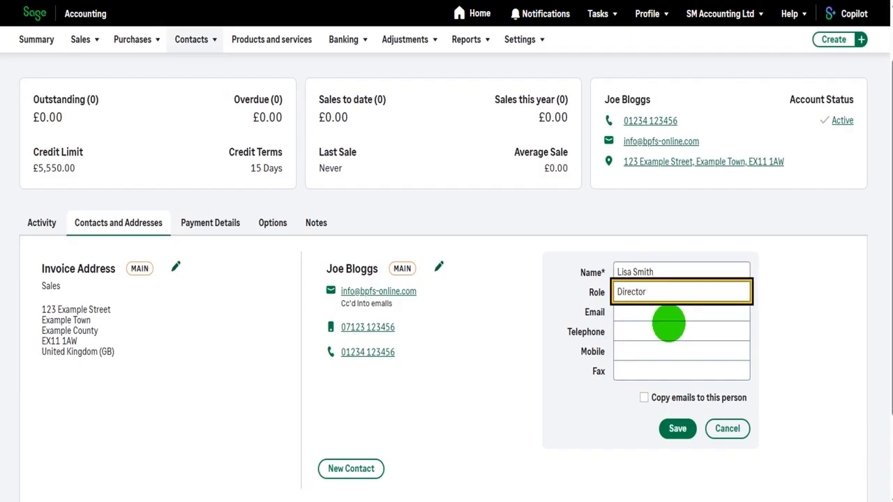
{"action": "key", "text": "Tab"}
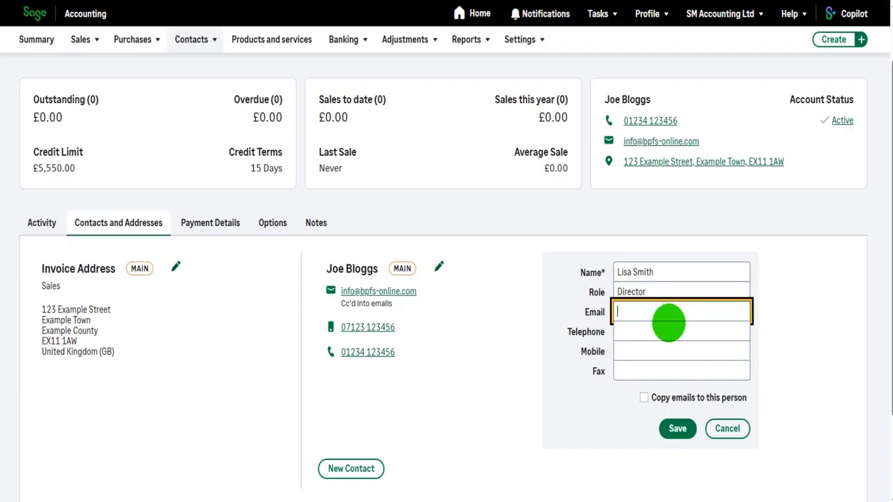
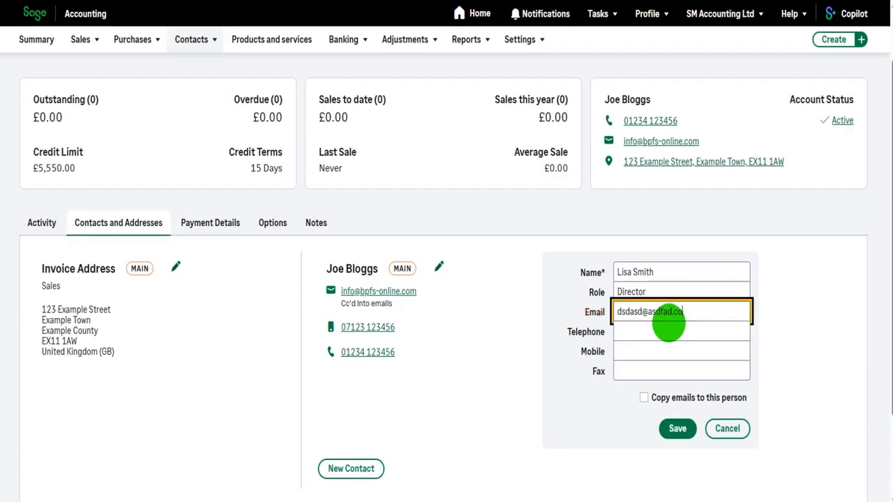
{"action": "key", "text": "Tab"}
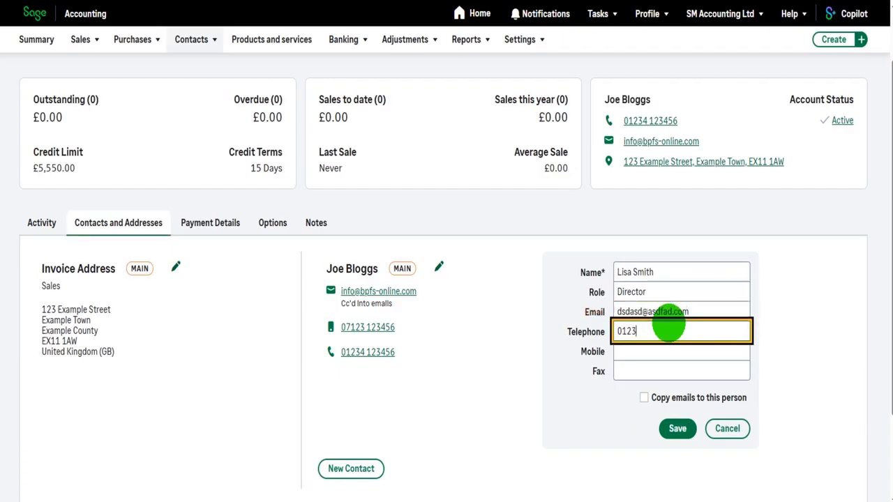
{"action": "key", "text": "Tab"}
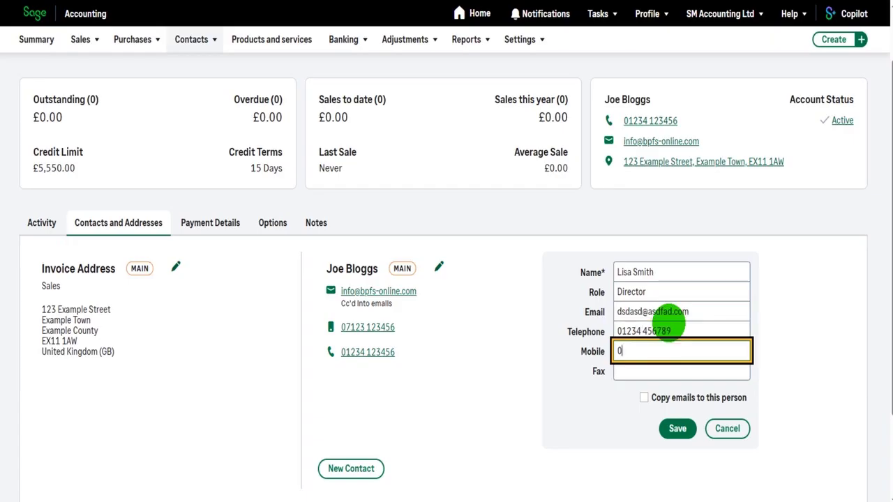
{"action": "left_click", "coordinate": [685, 429]}
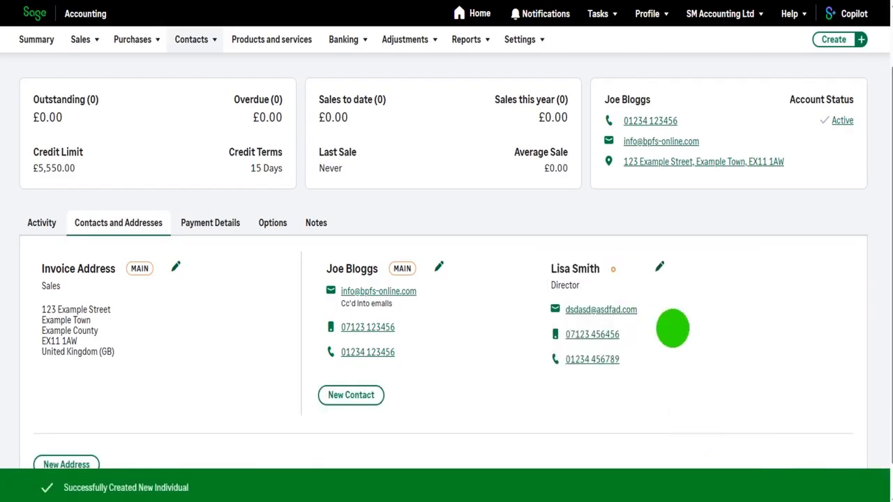
Scroll Example Customer Ltd's record to check the new contact card, then return to Customers
{"action": "scroll", "coordinate": [627, 356], "scroll_direction": "down", "scroll_amount": 1}
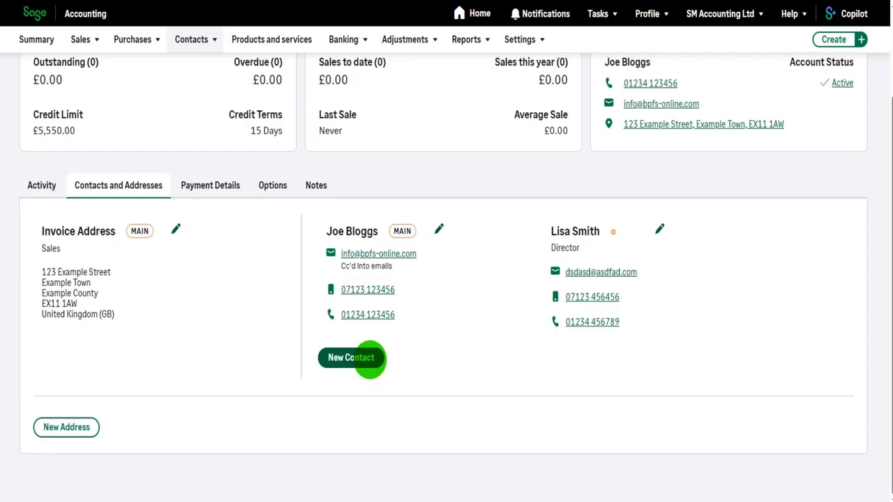
{"action": "scroll", "coordinate": [369, 359], "scroll_direction": "up", "scroll_amount": 2}
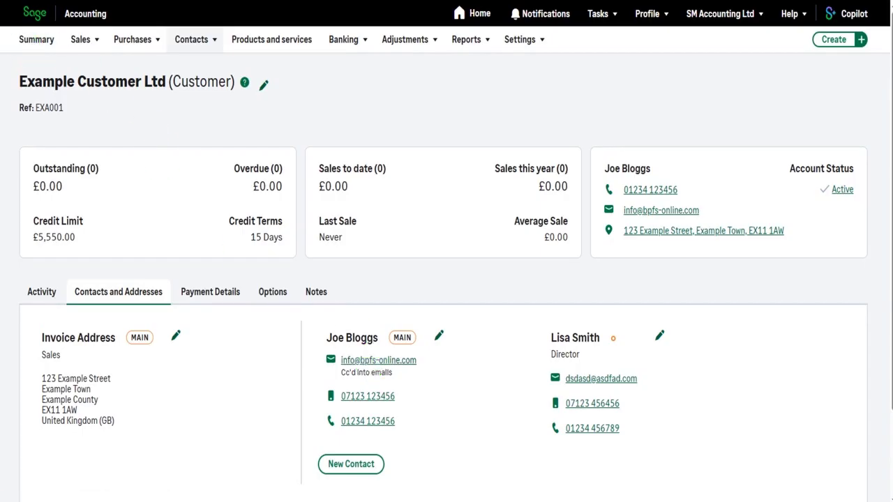
{"action": "key", "text": "alt+Left"}
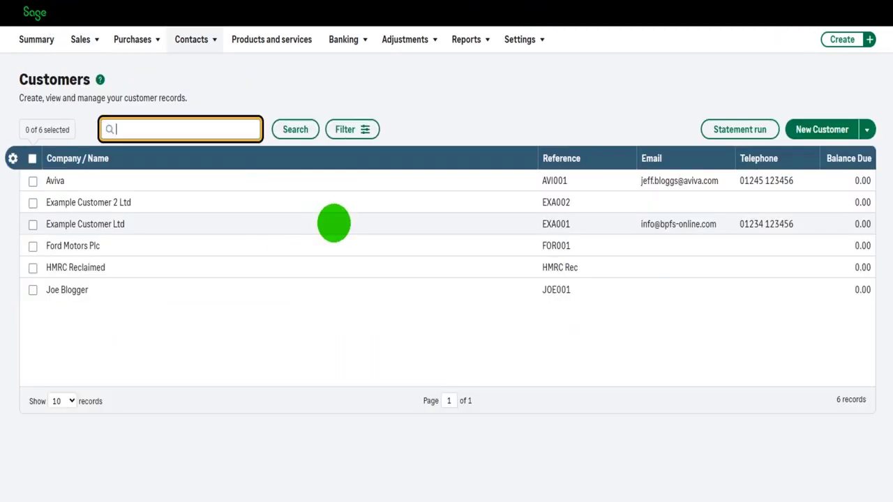